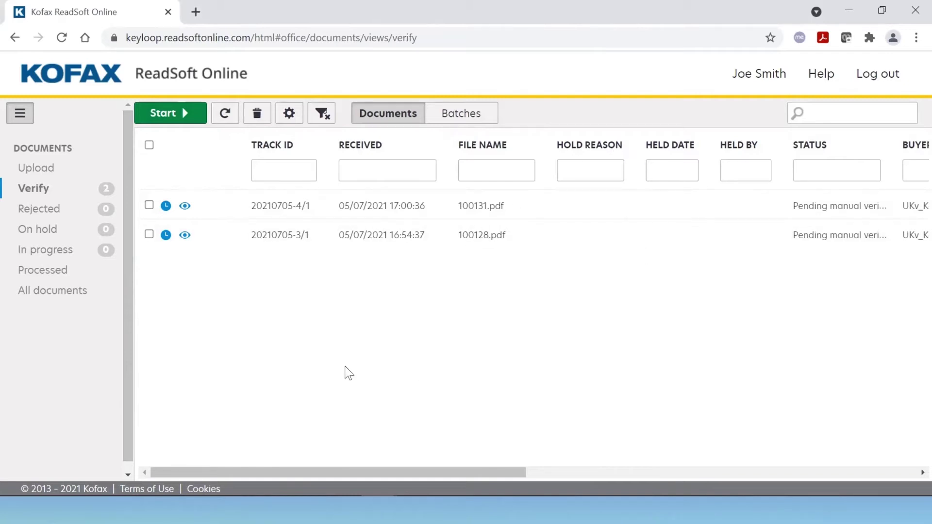
- Select all documents pending manual verification and start verifying them
drag(301, 474, 346, 473)
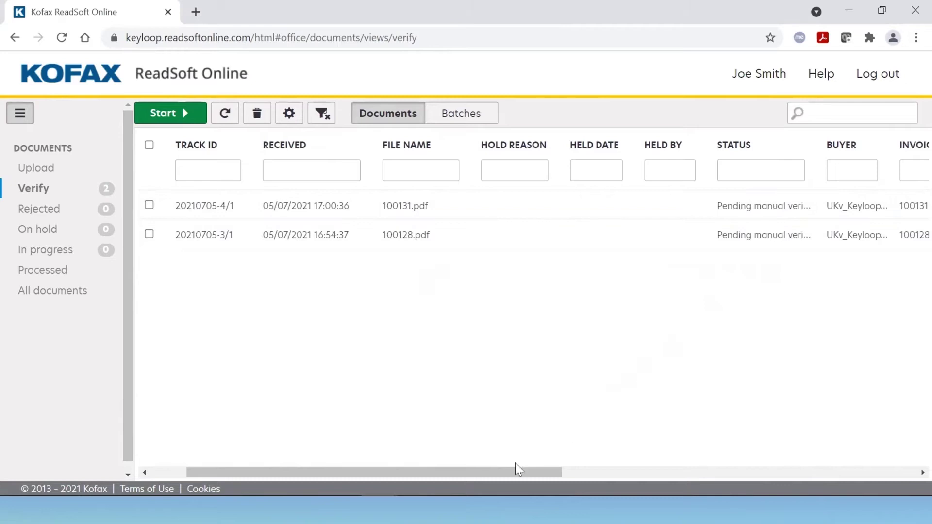
drag(517, 472, 783, 443)
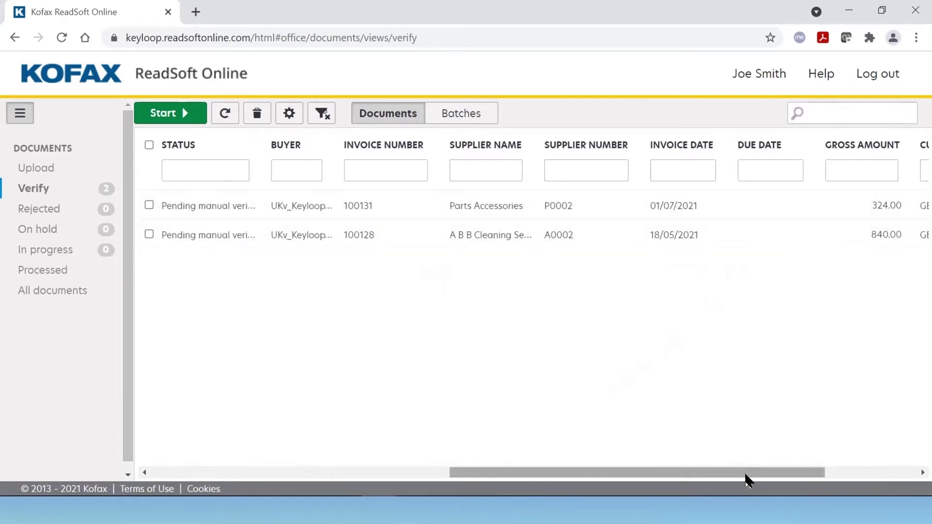
drag(736, 480, 436, 475)
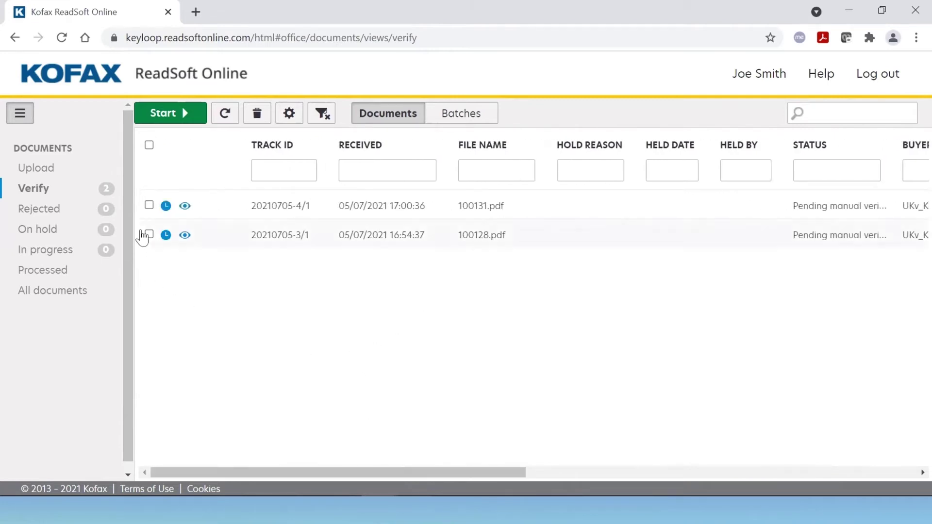
click(149, 145)
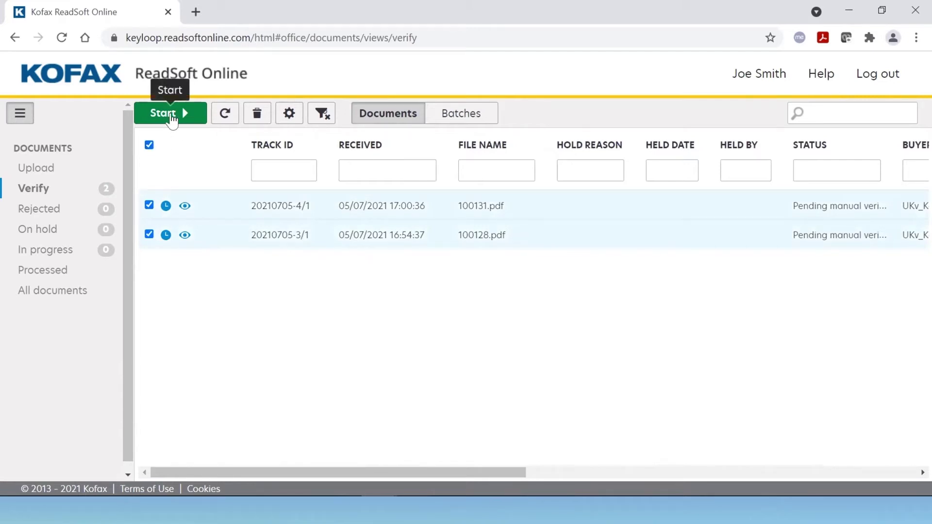
click(172, 116)
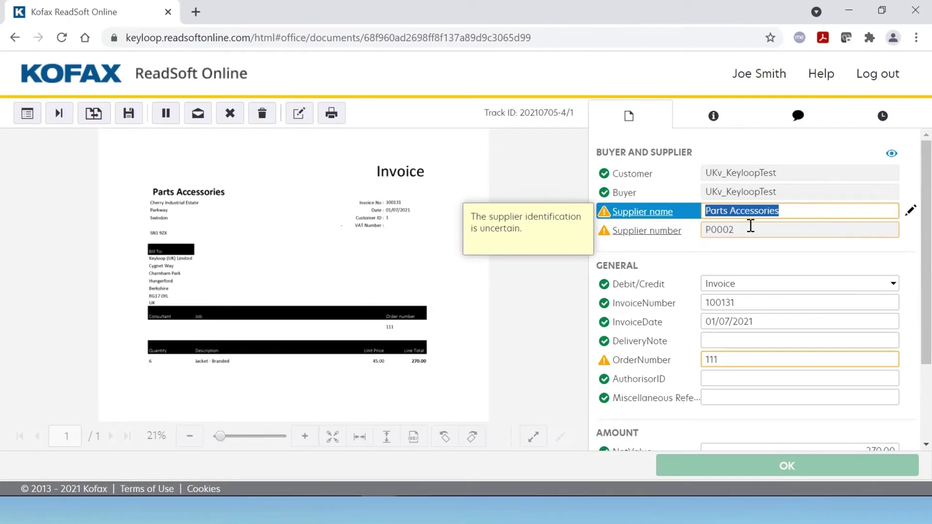
- Accept the uncertain supplier identification for Parts Accessories and confirm the order number by capturing it from the invoice image
key(Return)
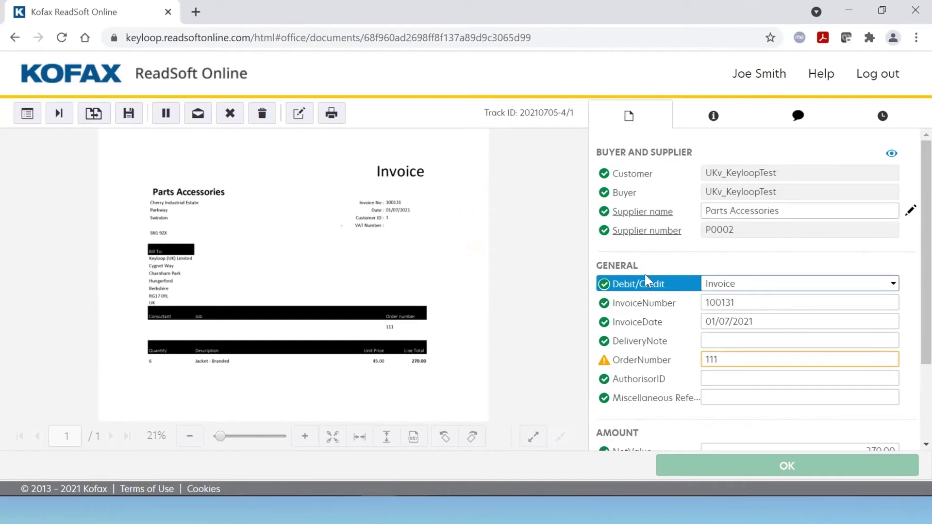
key(Tab)
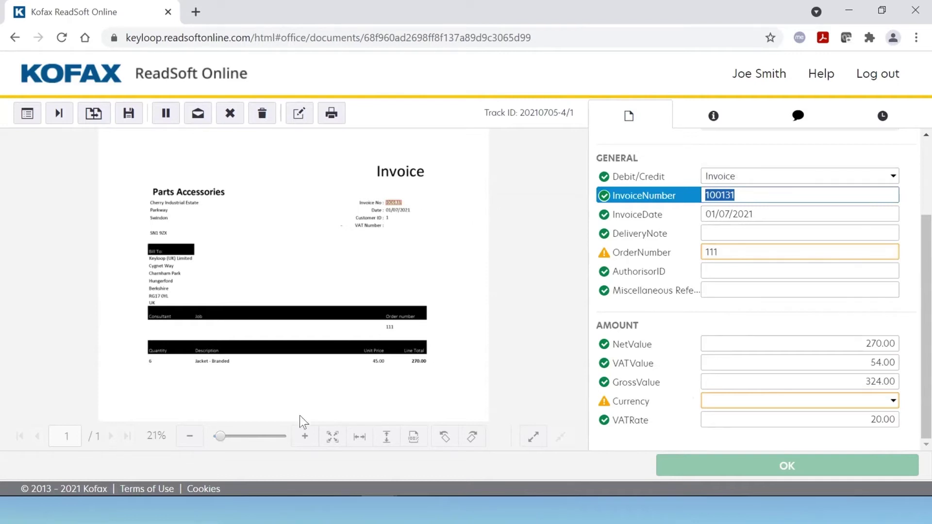
click(299, 437)
click(299, 437)
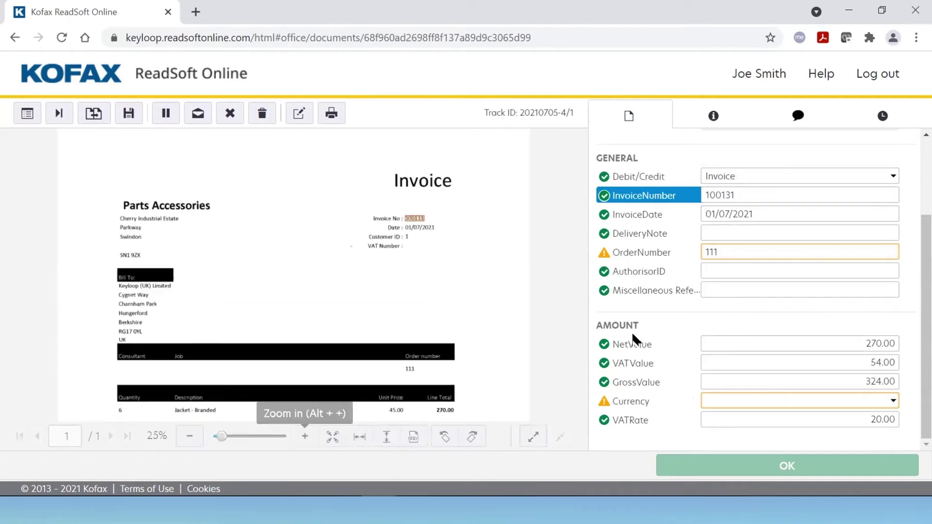
key(Tab)
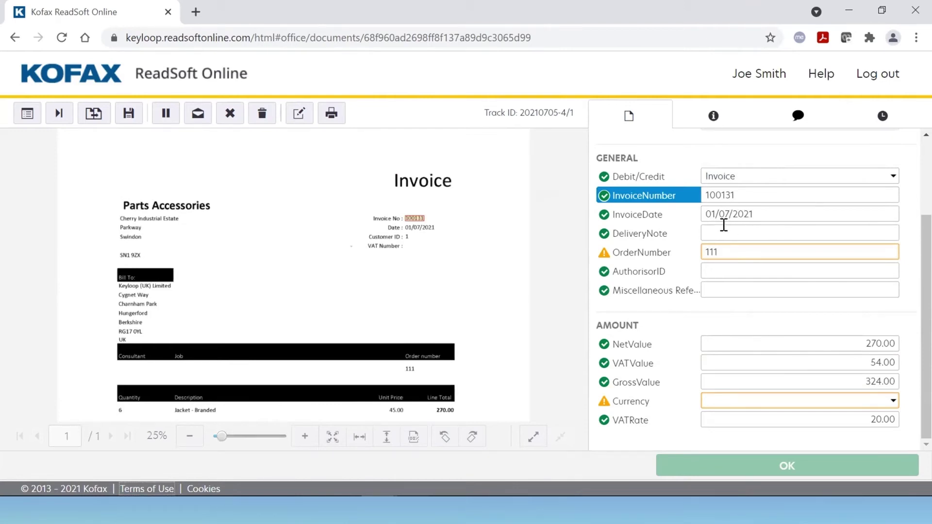
click(715, 250)
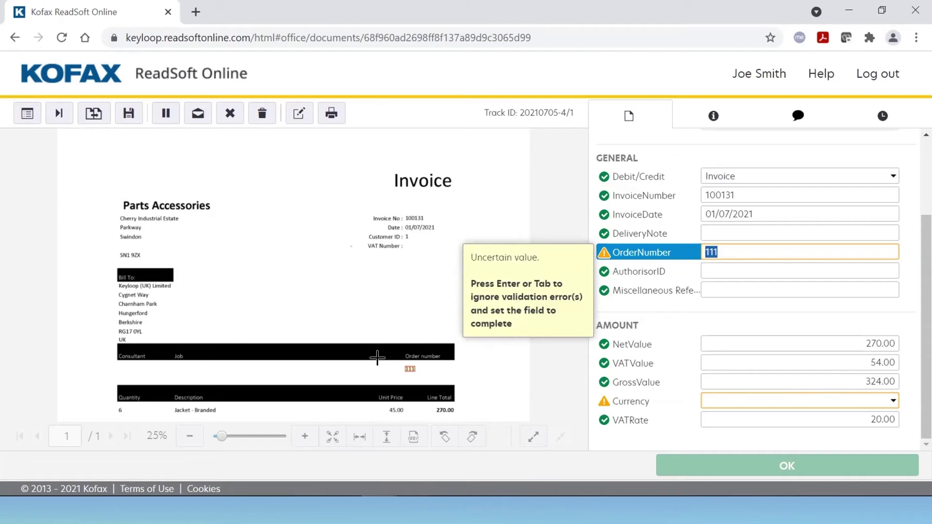
drag(382, 362, 447, 373)
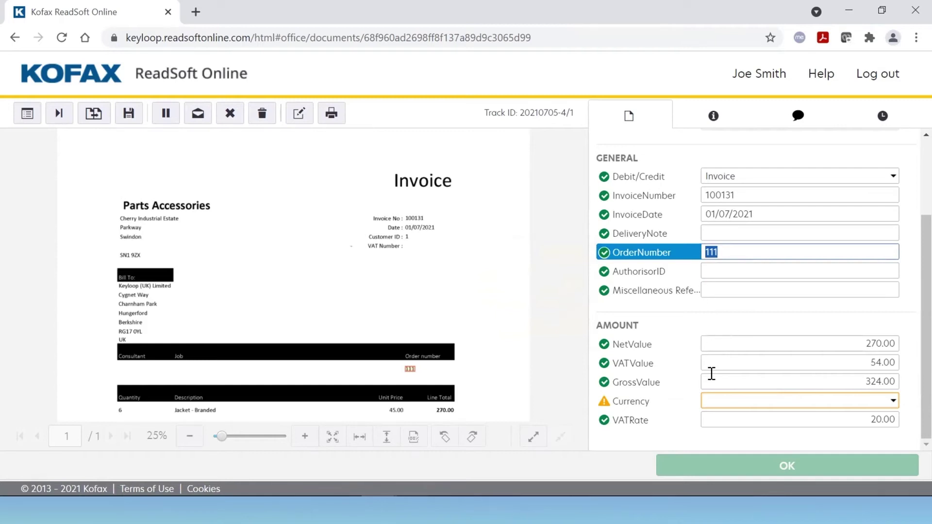
- Set the invoice's currency to UKL and accept the value
scroll(475, 364, down, 3)
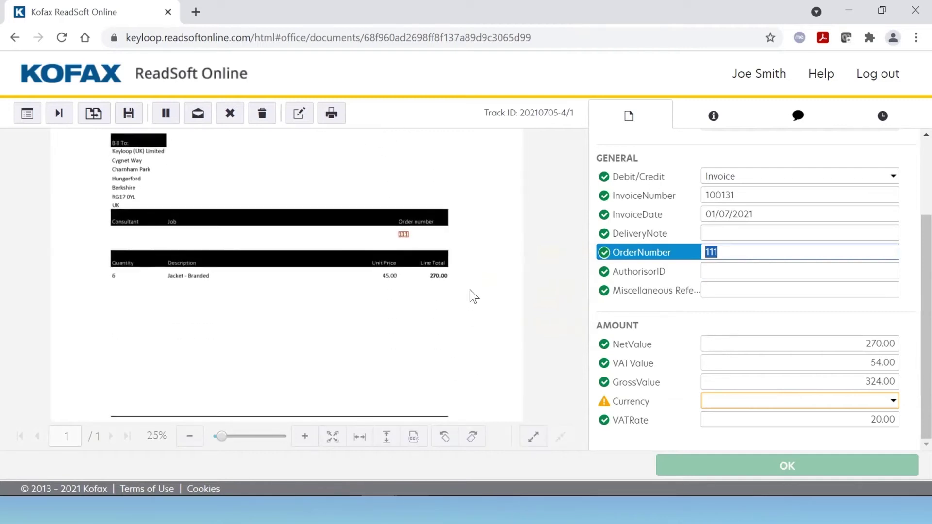
scroll(469, 283, down, 3)
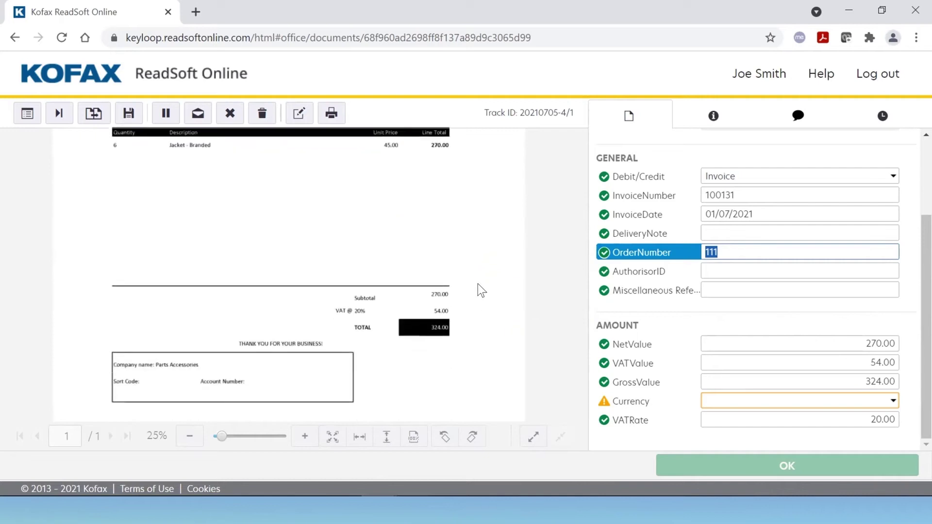
click(723, 401)
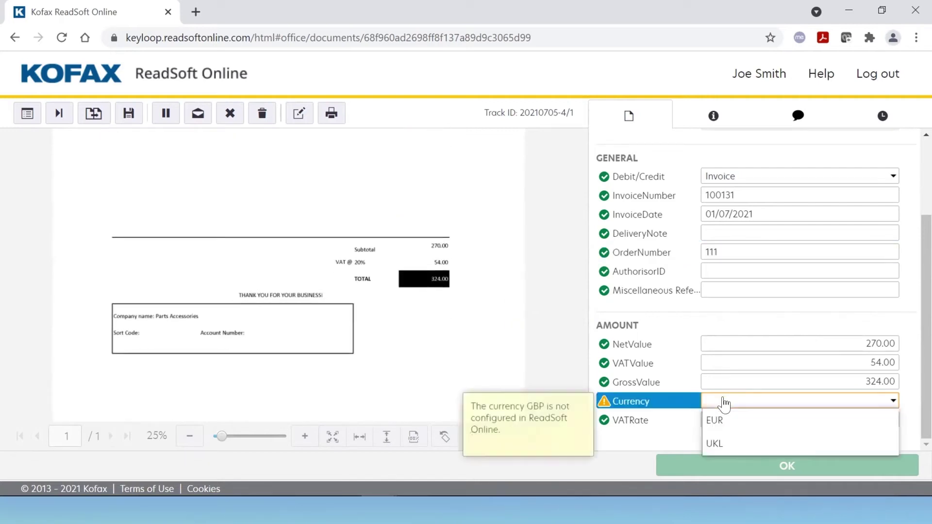
click(721, 443)
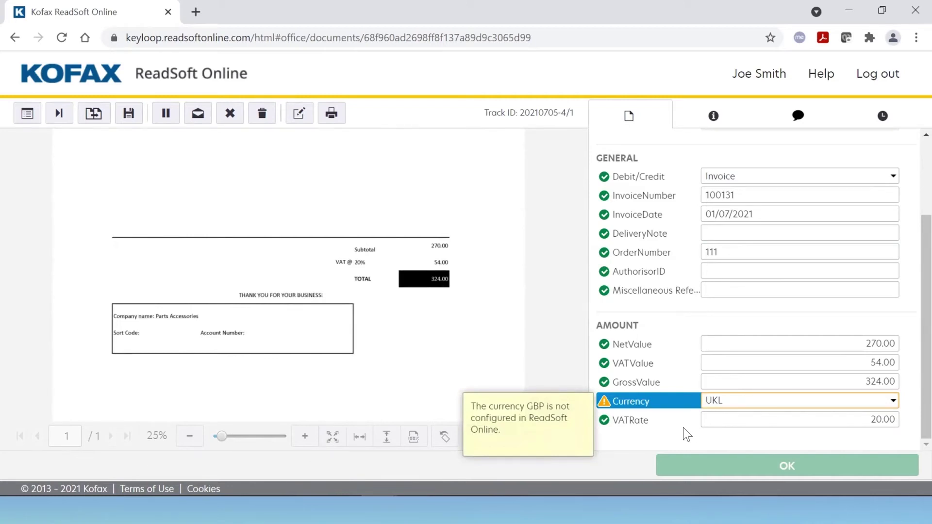
key(Tab)
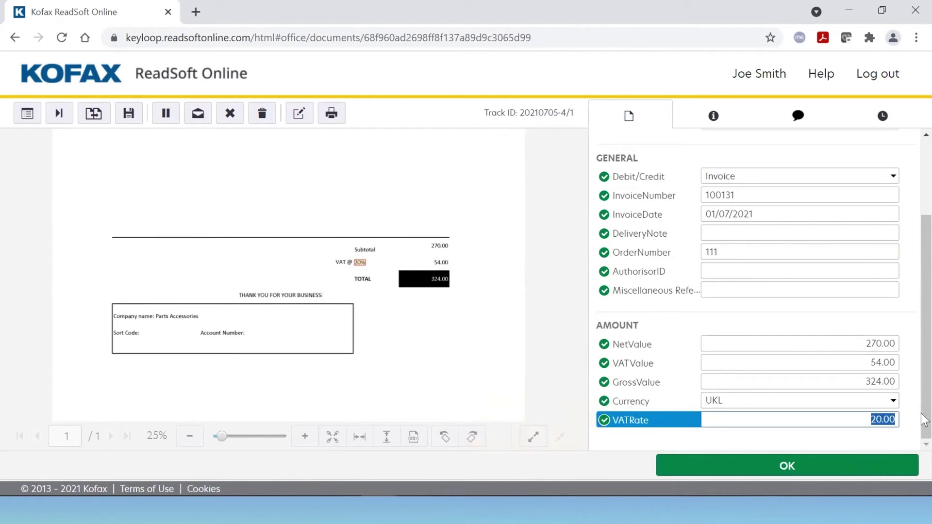
- Review all fields of the Parts Accessories invoice and approve the document
drag(925, 418, 928, 294)
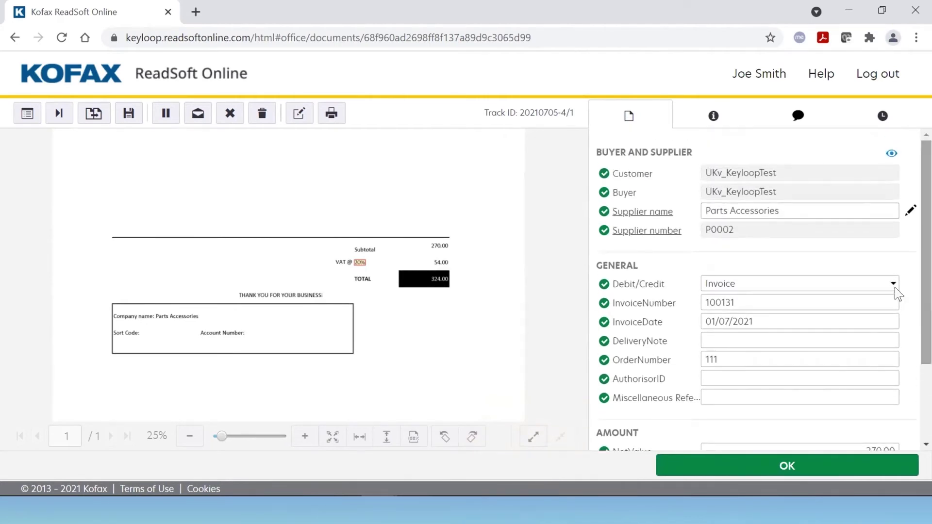
drag(927, 279, 927, 359)
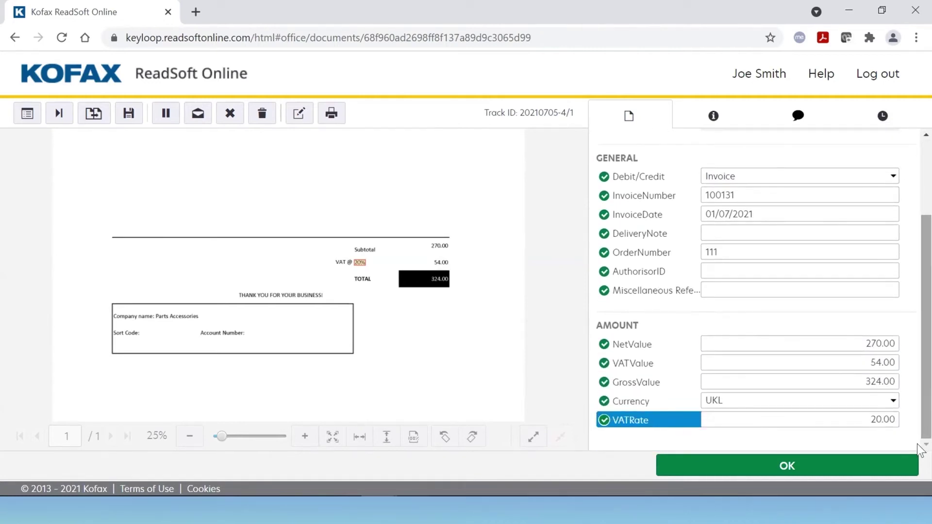
click(780, 468)
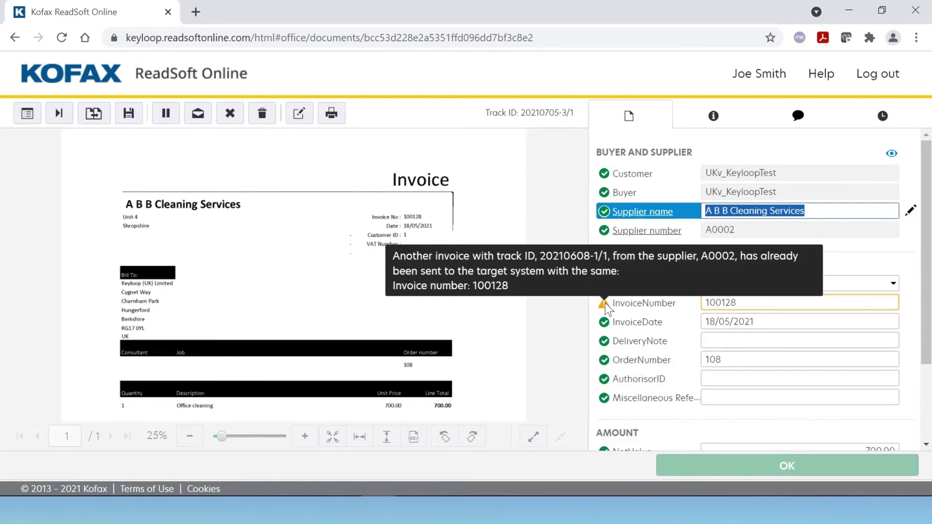
- Delete the A B B Cleaning Services invoice, giving "duplicate document" as the reason
click(261, 119)
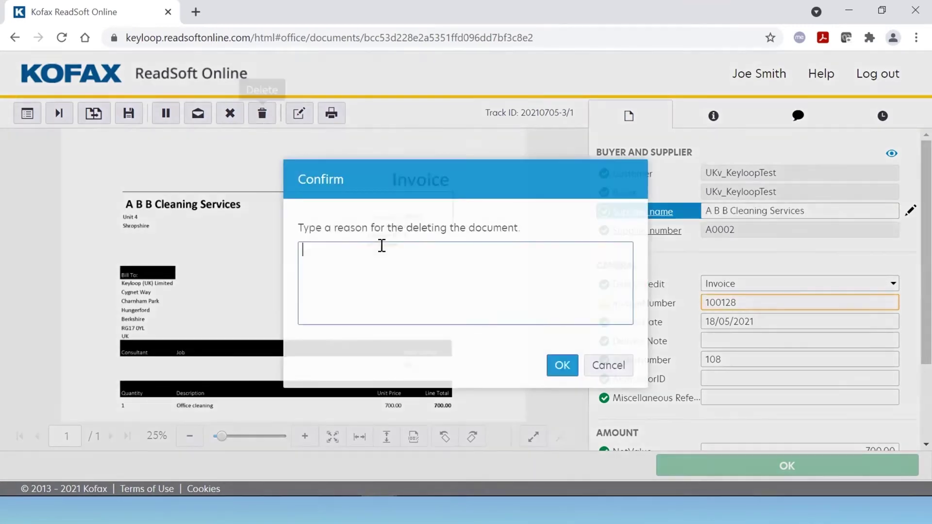
text(duplica)
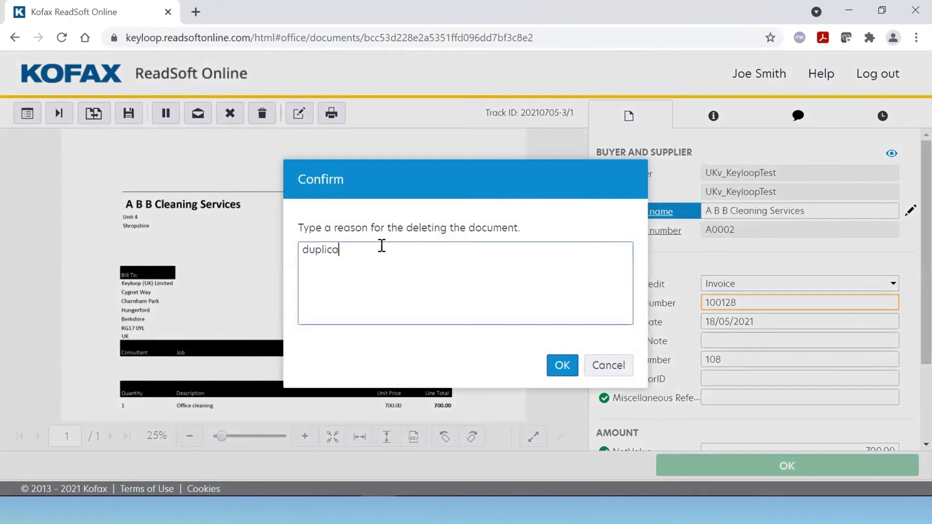
text(te document)
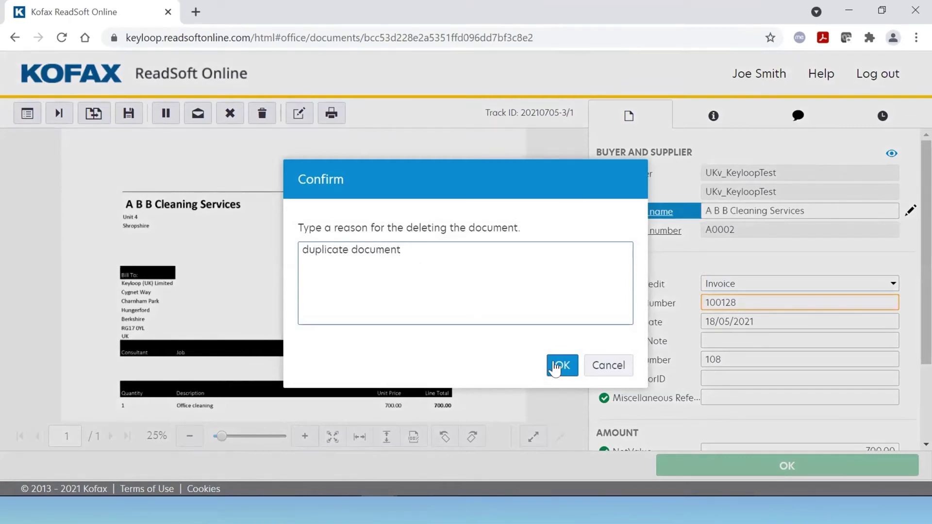
click(557, 365)
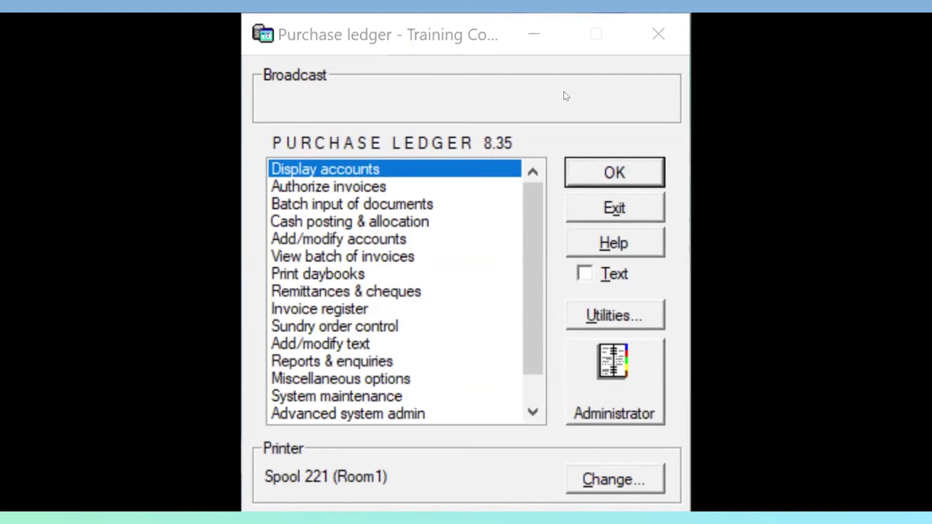
- Switch to the Purchase ledger and open Invoice Import and Register under Invoice Scanning
click(600, 94)
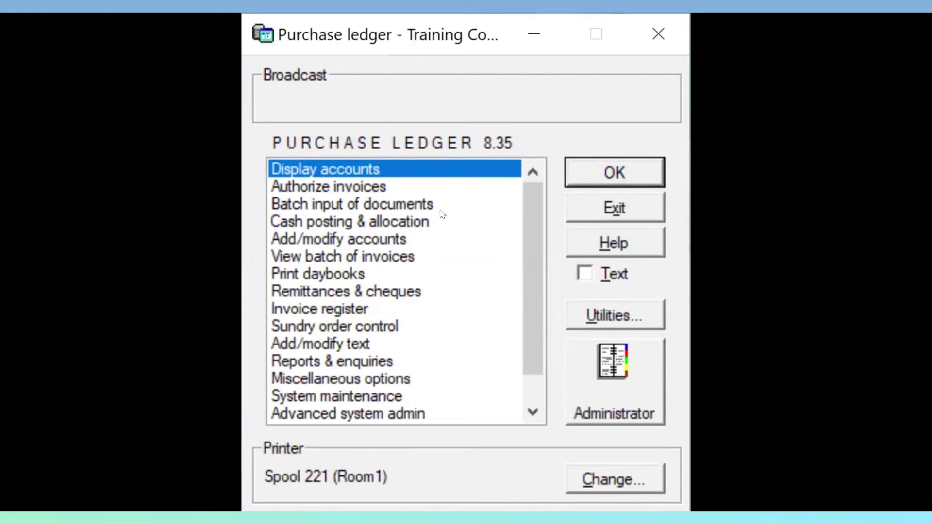
scroll(318, 315, down, 1)
click(393, 412)
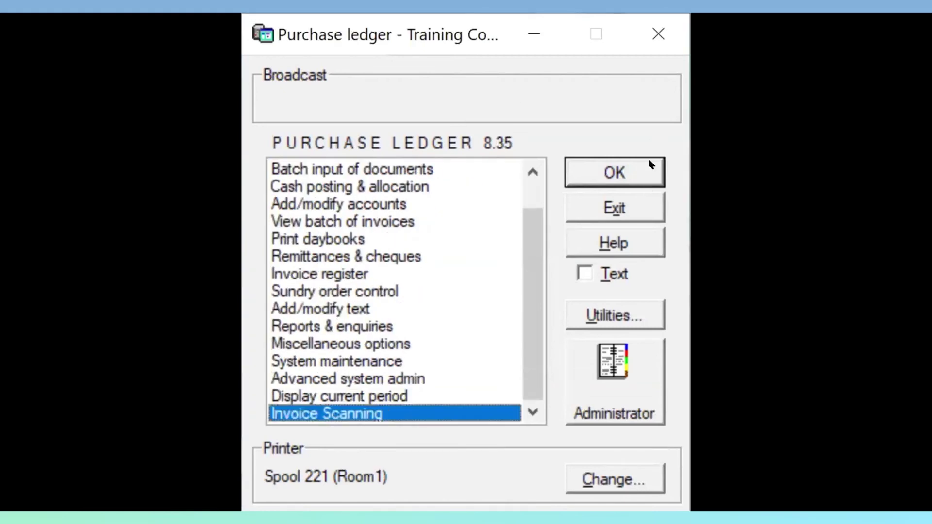
click(650, 165)
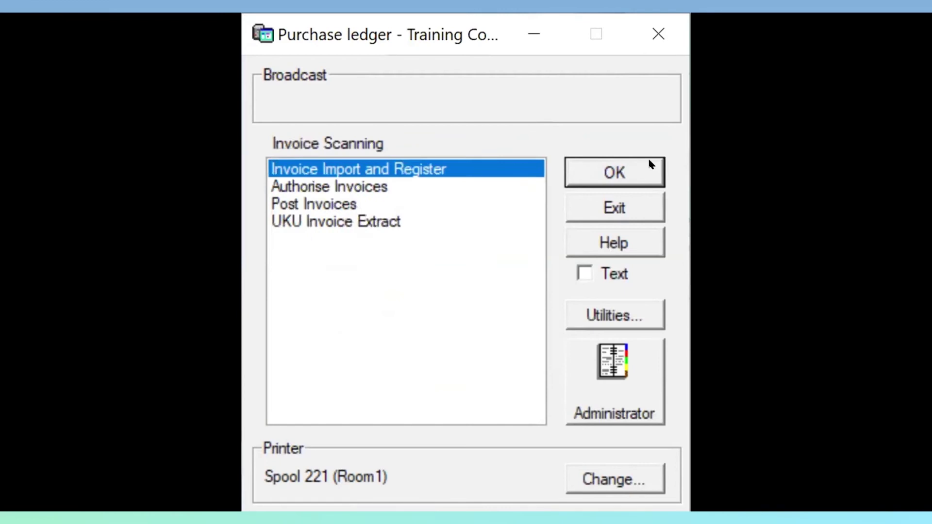
click(651, 165)
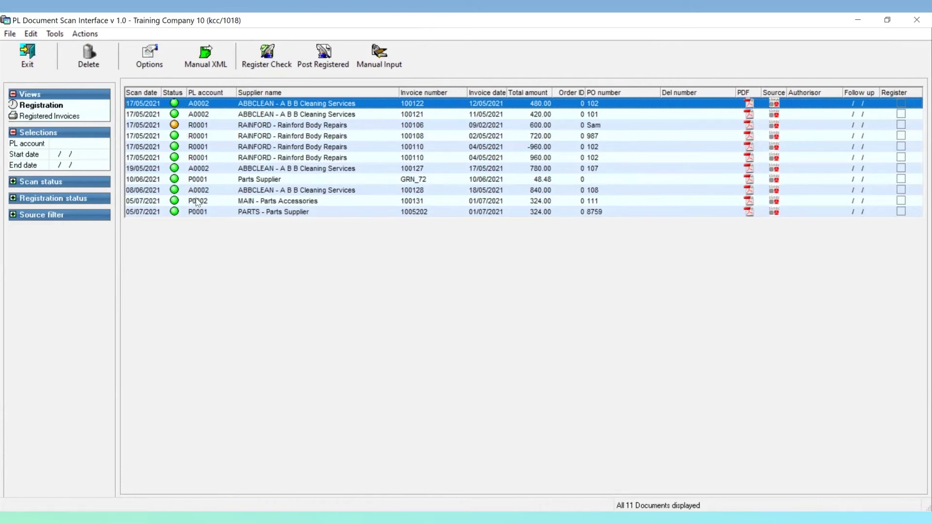
- Validate the Rainford Body Repairs invoice dated 09/02/2021 to check its warnings and errors, then dismiss the list
right_click(189, 128)
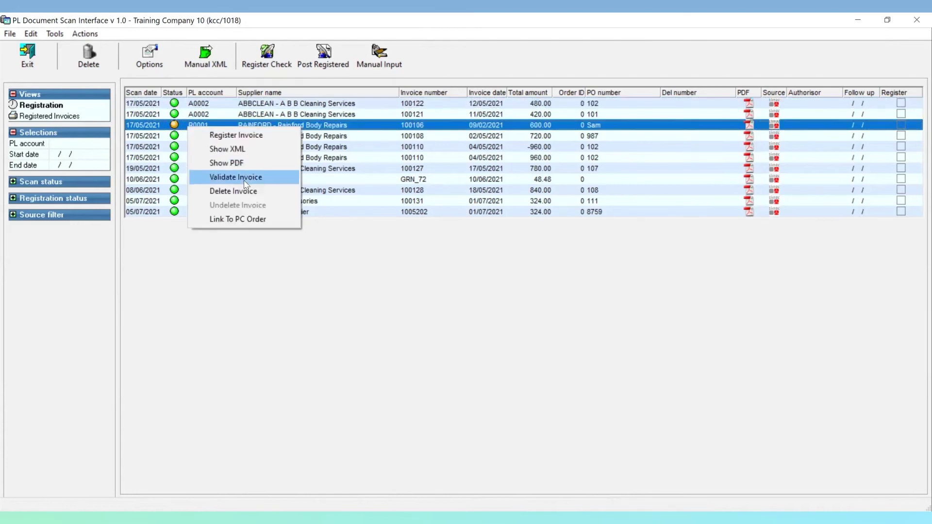
key(Return)
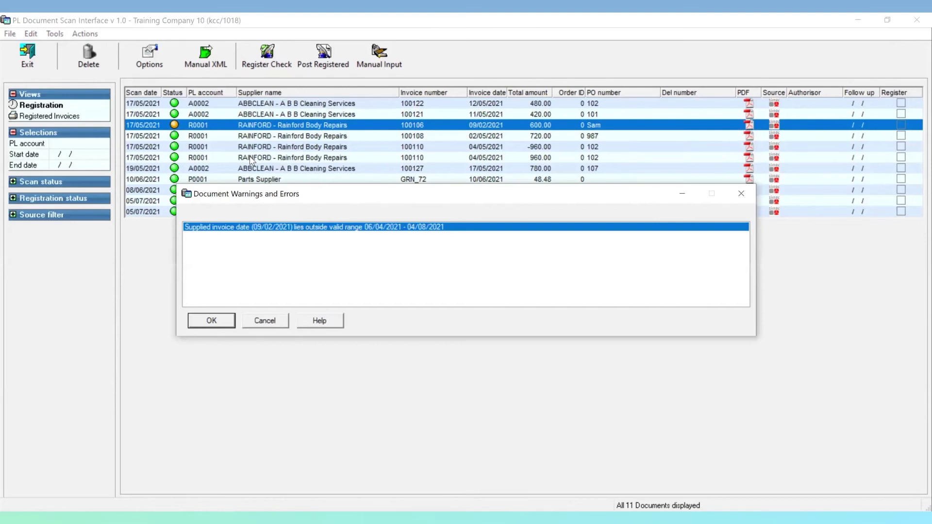
click(269, 322)
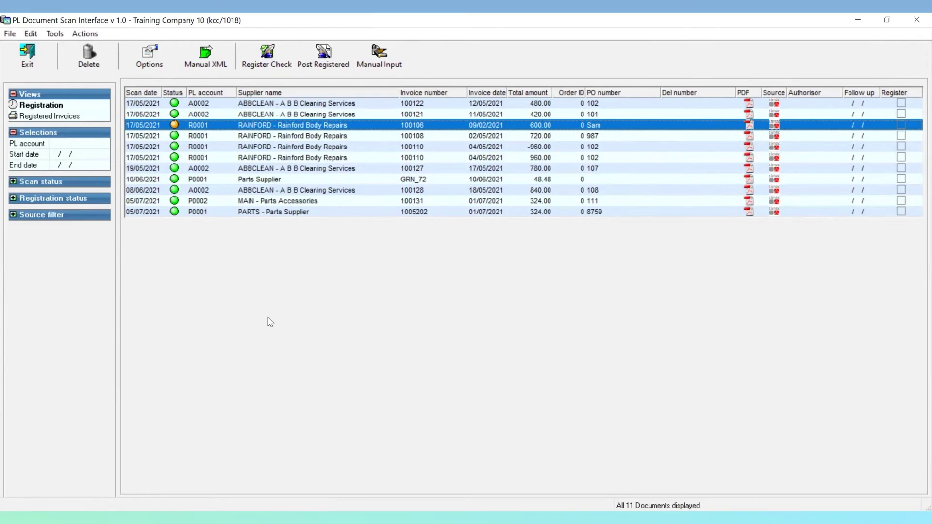
- Start registering the MAIN - Parts Accessories invoice and acknowledge the circulation list requirement
click(426, 202)
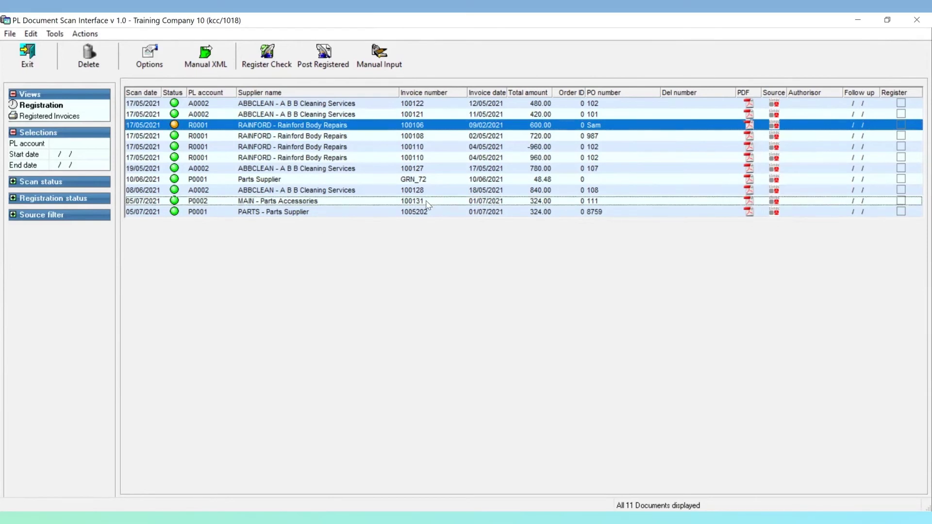
right_click(426, 202)
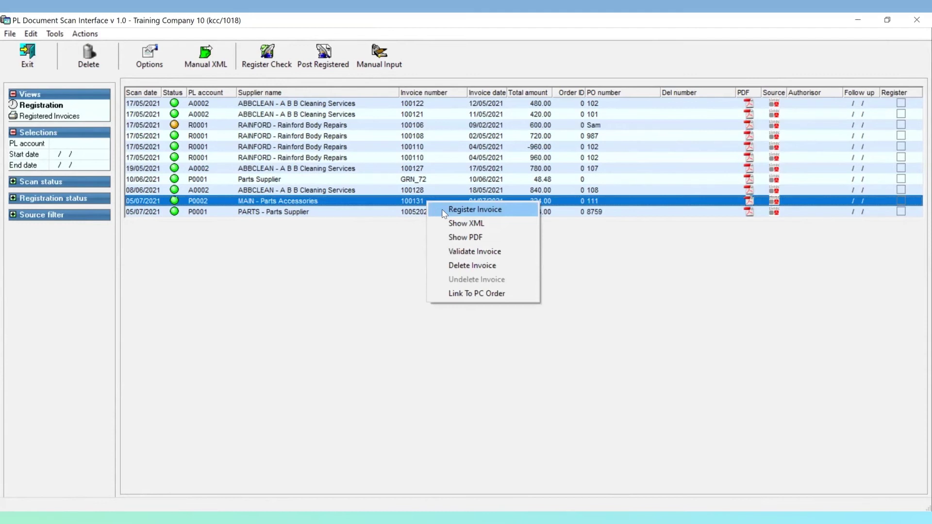
click(445, 214)
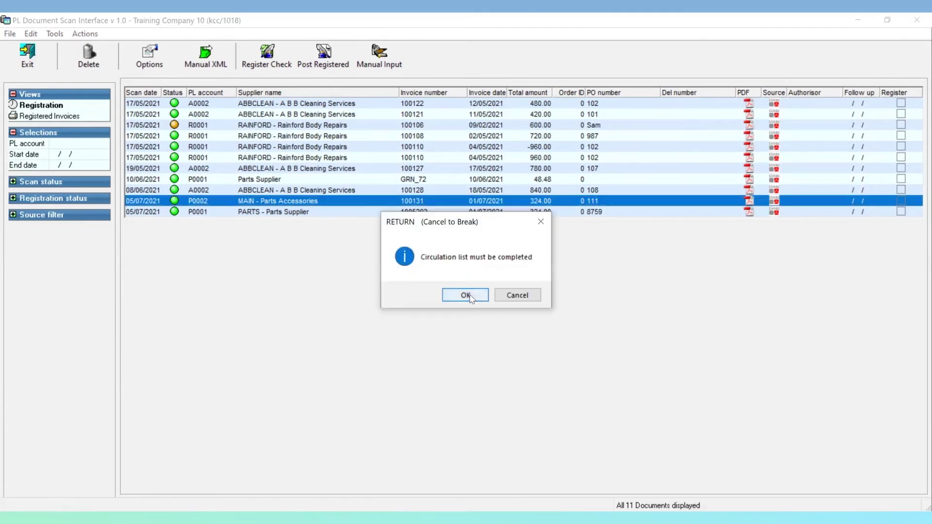
click(466, 295)
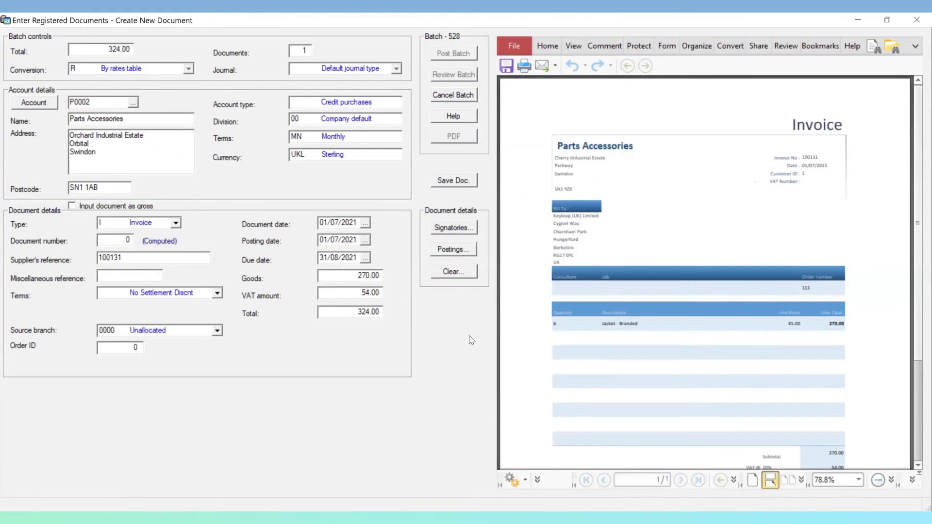
- Add the user ID kcc to the Parts Accessories invoice's list of signatories
click(448, 231)
text(kcc)
key(Return)
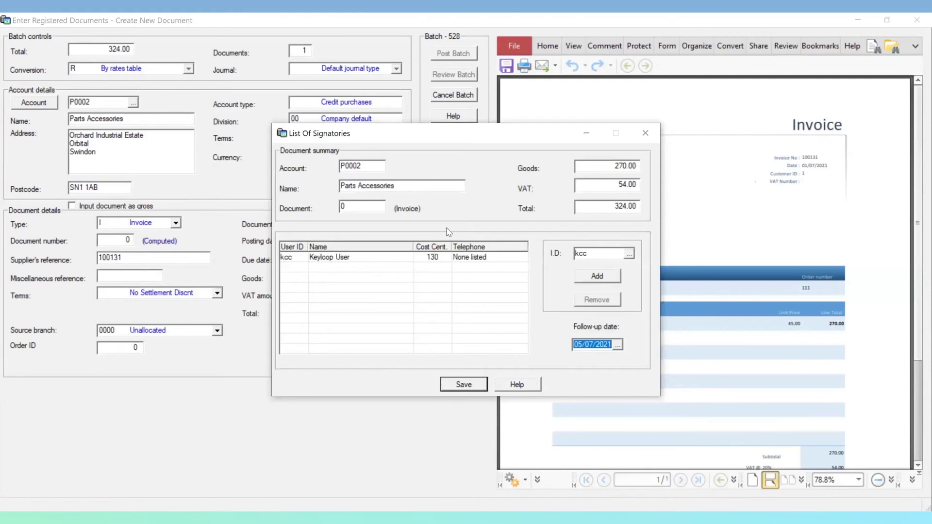
- Save the list of signatories, then save the Parts Accessories document under source branch 0130 Hungerford Parts to register it
click(472, 384)
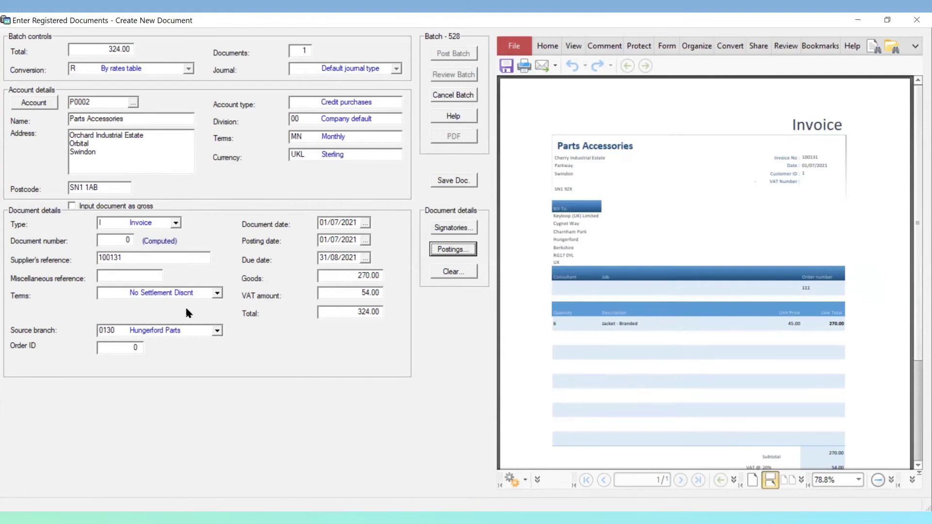
click(217, 331)
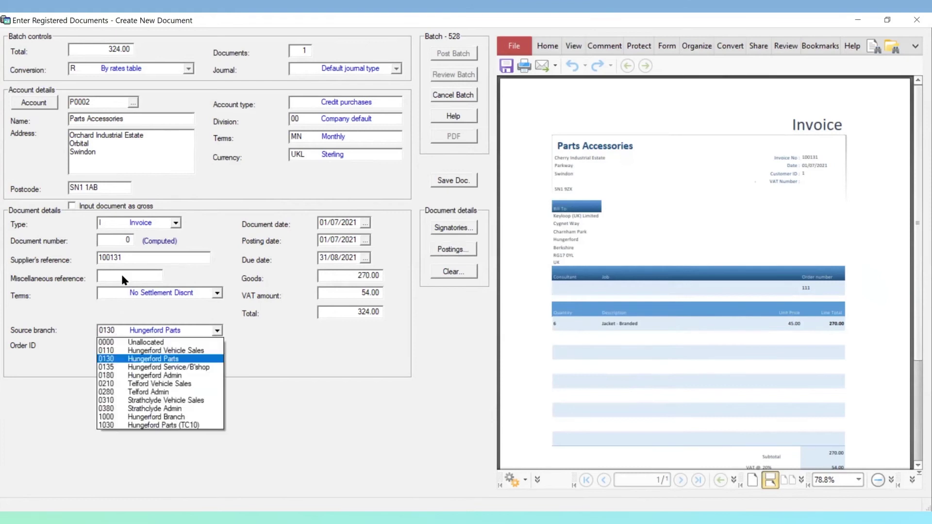
key(Escape)
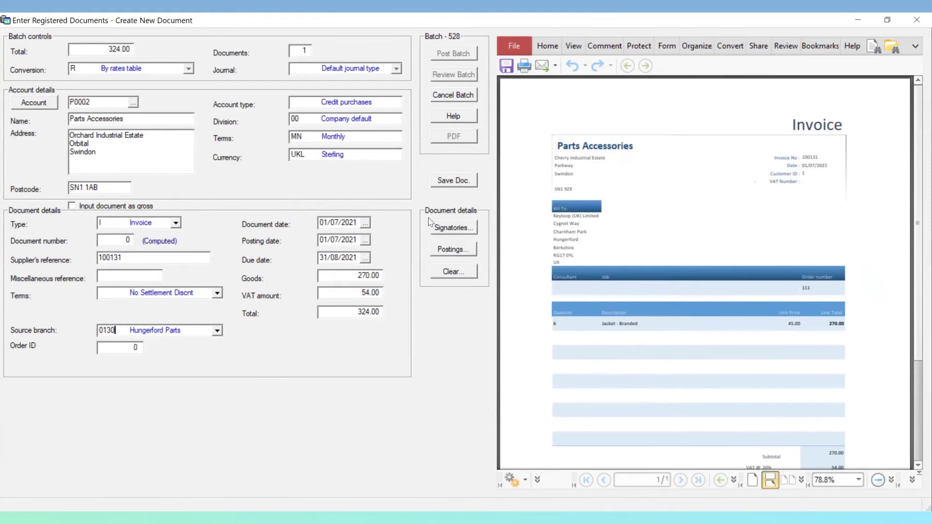
click(474, 181)
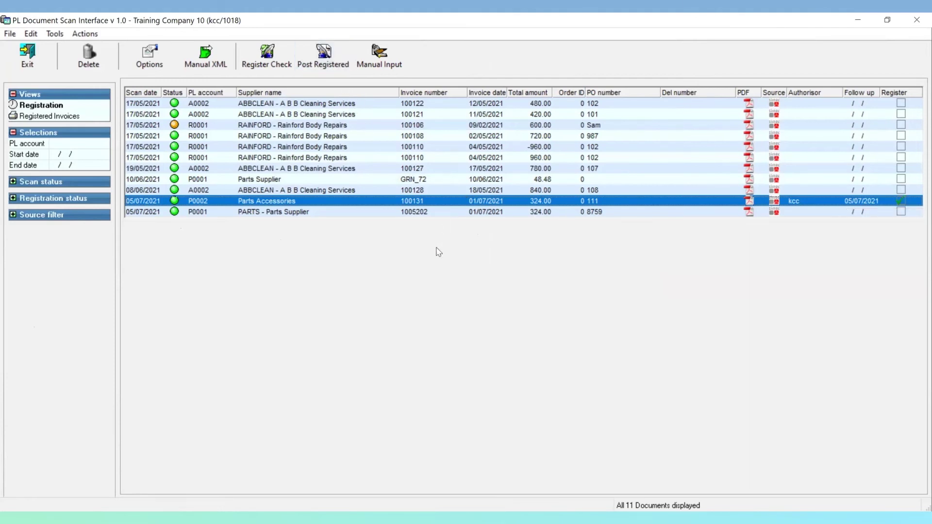
click(443, 310)
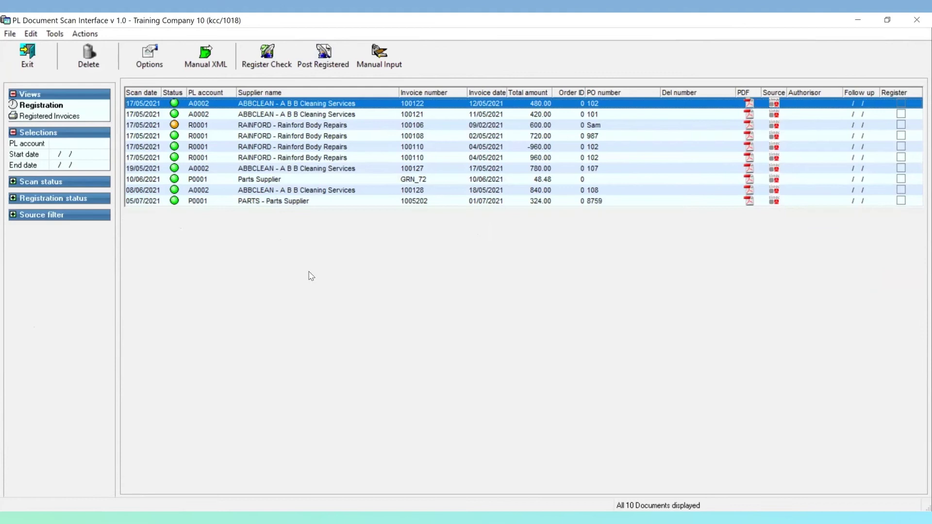
- Leave the registration list and open Authorise Invoices under Invoice Scanning
click(34, 65)
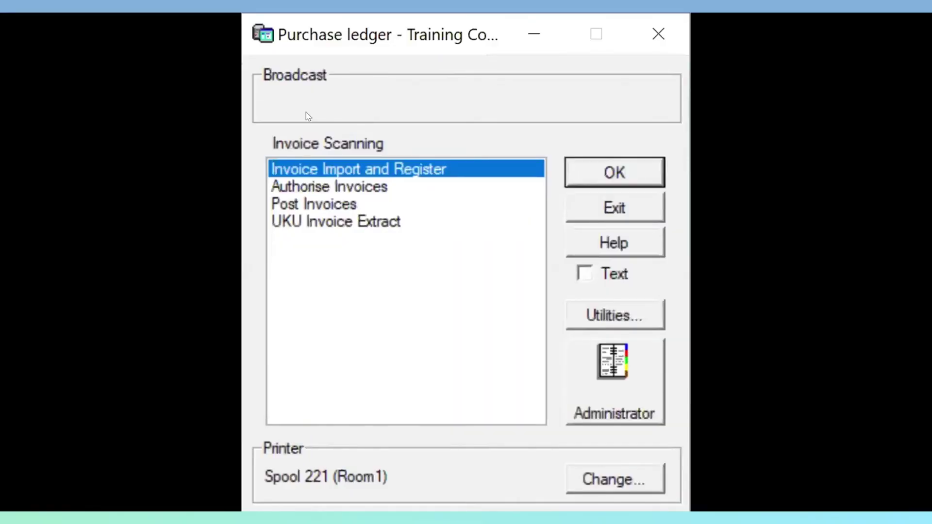
key(Down)
key(Return)
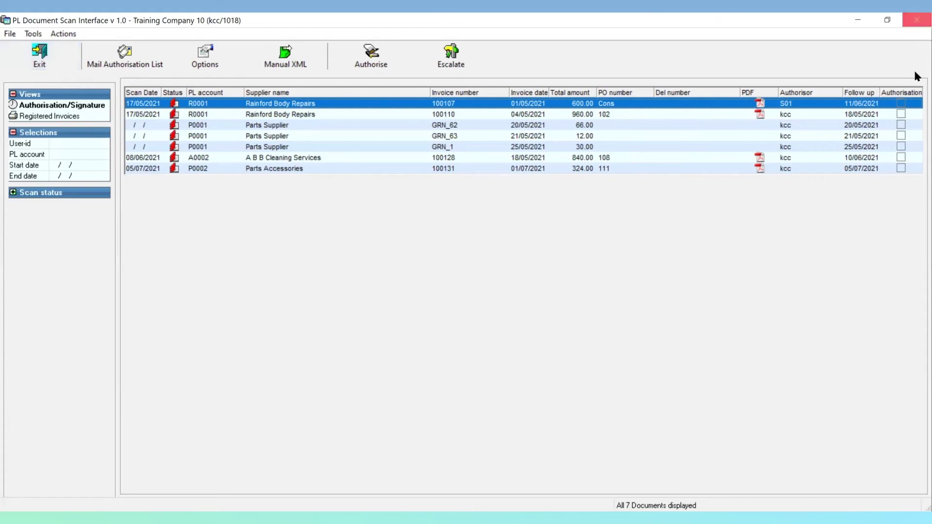
- Start authorising the Parts Accessories invoice dated 01/07/2021
right_click(513, 171)
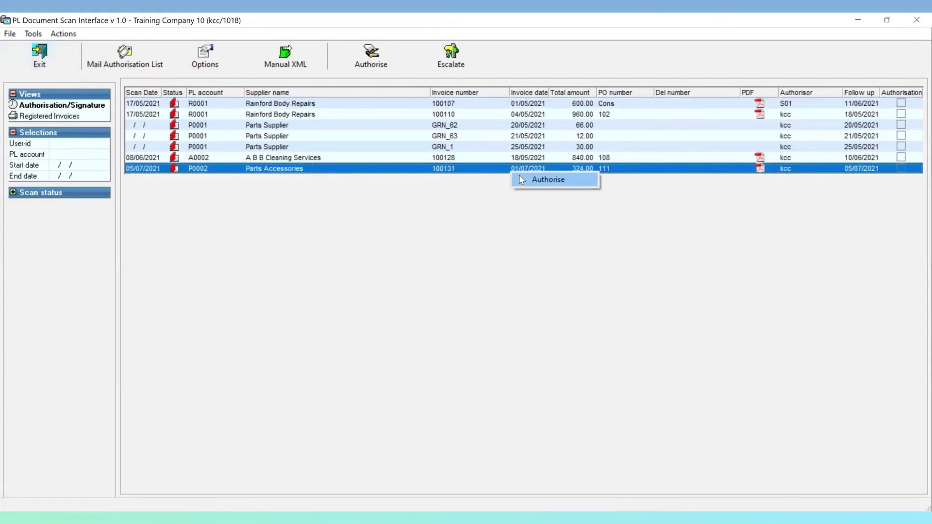
click(520, 178)
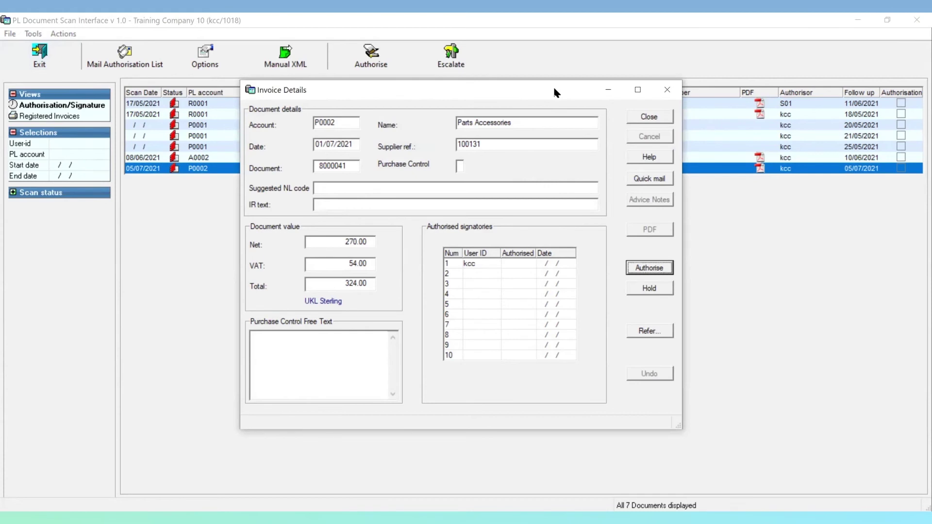
click(585, 272)
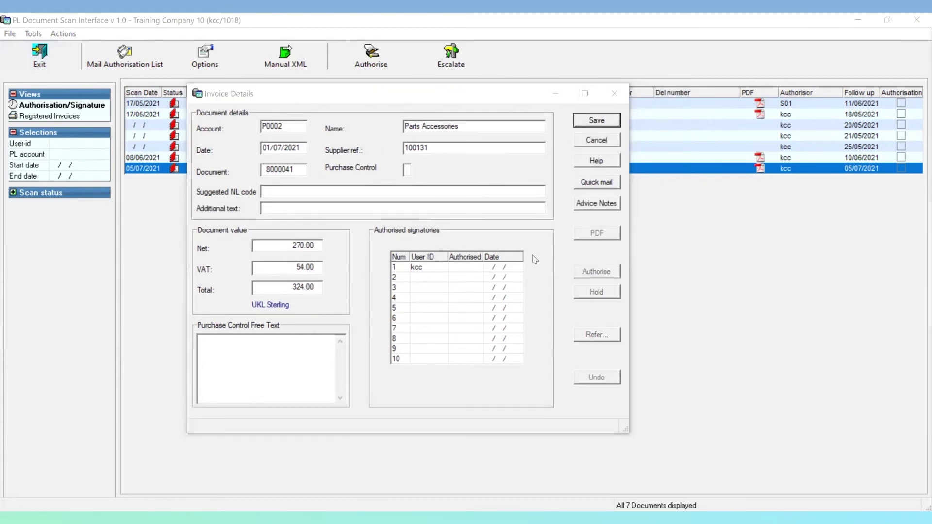
- Enter "jackets" as the suggested NL code in the invoice details
click(355, 198)
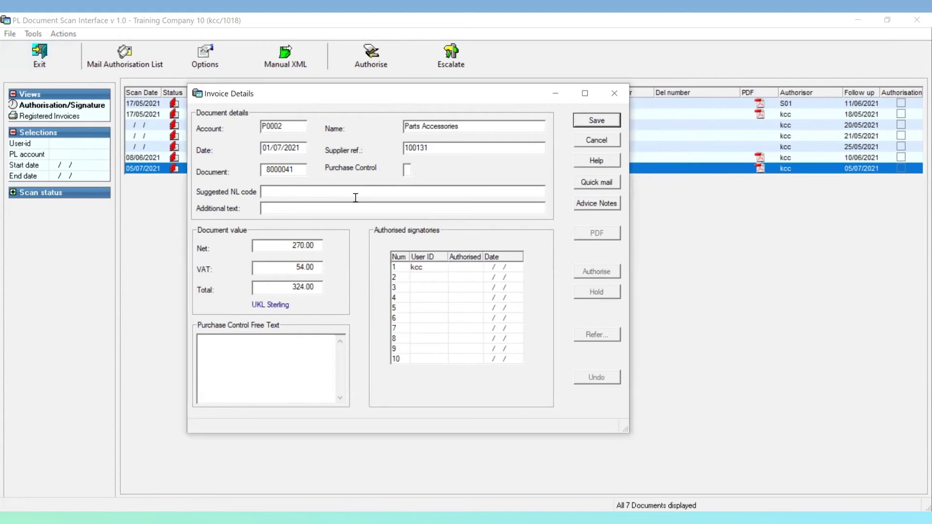
text(jeackest)
key(BackSpace)
key(BackSpace)
key(BackSpace)
key(BackSpace)
key(BackSpace)
key(BackSpace)
key(BackSpace)
text(ackets)
key(Return)
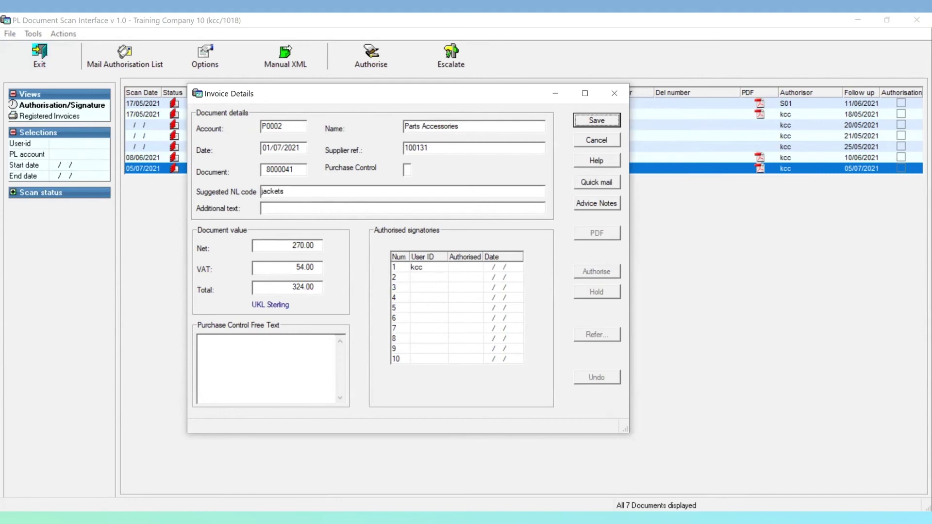
- Enter "sales dept" as the additional text and save the authorised invoice
click(317, 208)
text(d)
key(BackSpace)
text(sales dept)
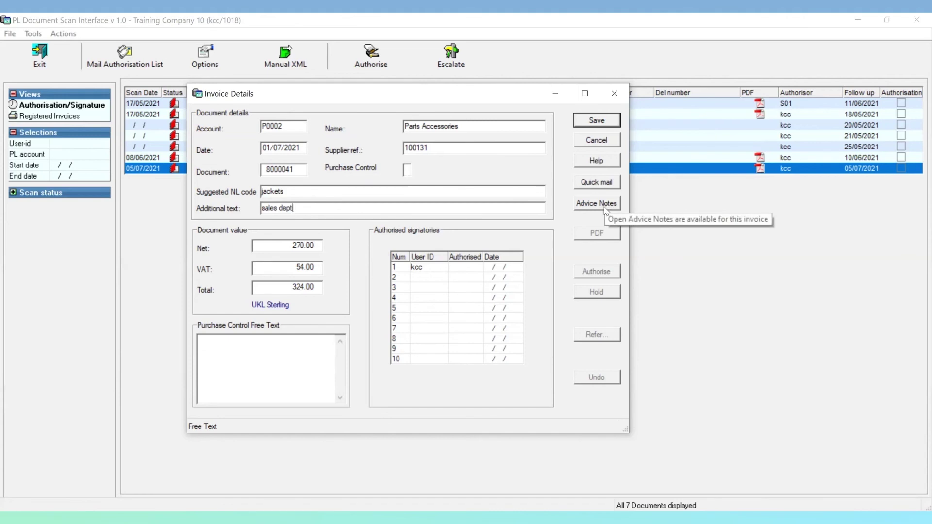
click(602, 119)
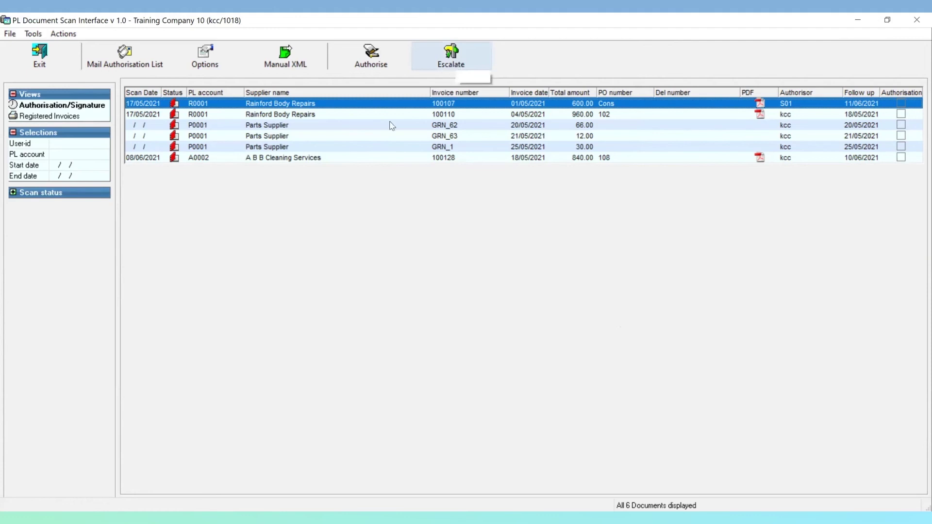
- View the Out of Office escalation setting and cancel it without making changes
click(28, 35)
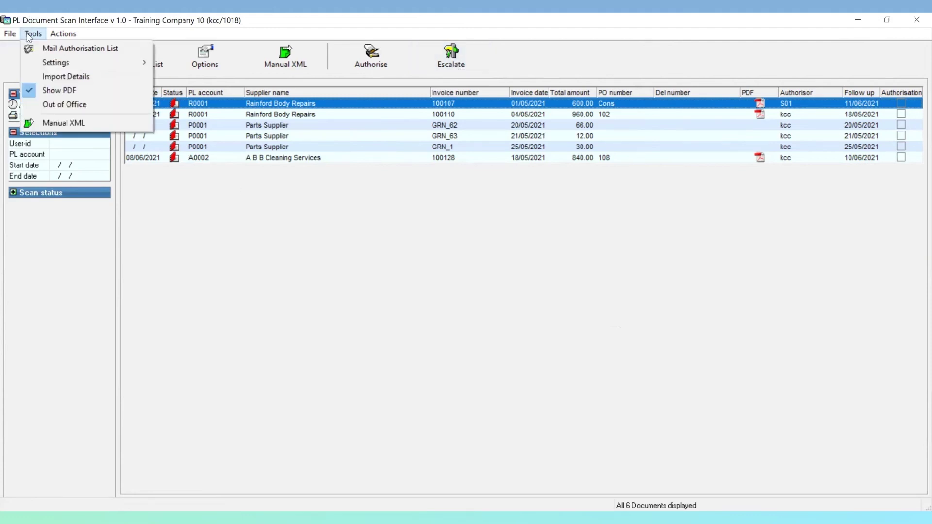
click(54, 107)
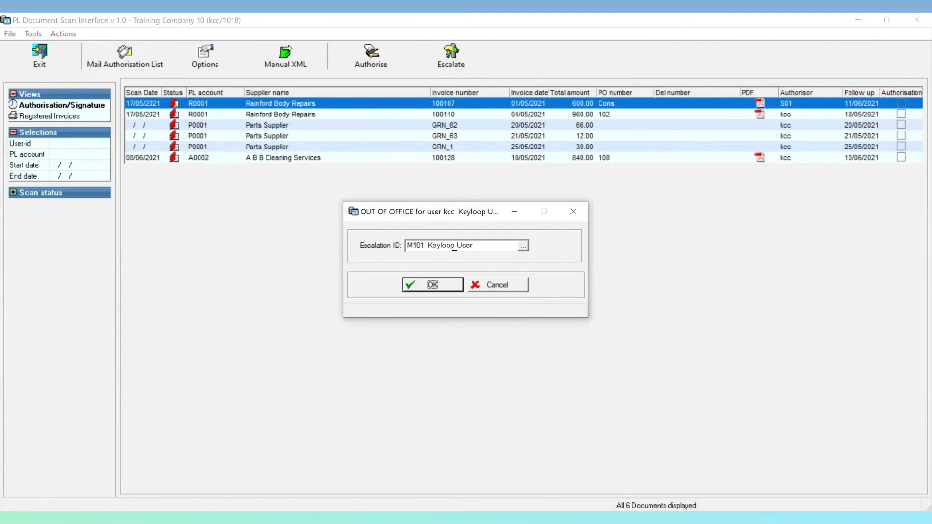
click(481, 287)
- Leave the authorisation list and open Post Invoices under Invoice Scanning
click(41, 56)
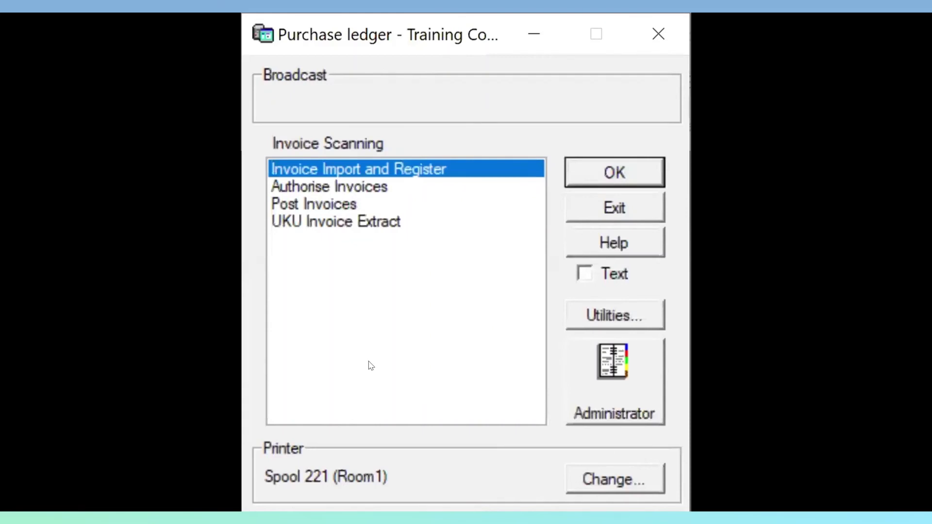
click(333, 204)
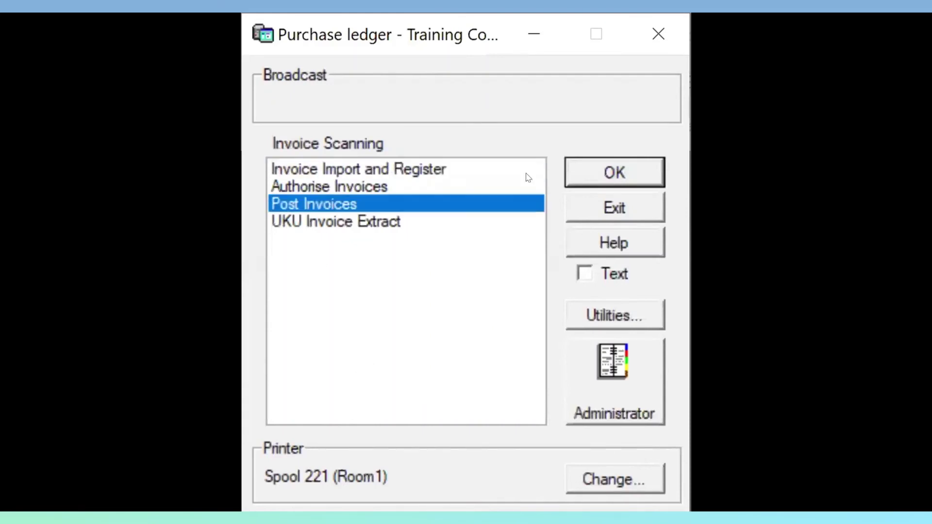
click(591, 178)
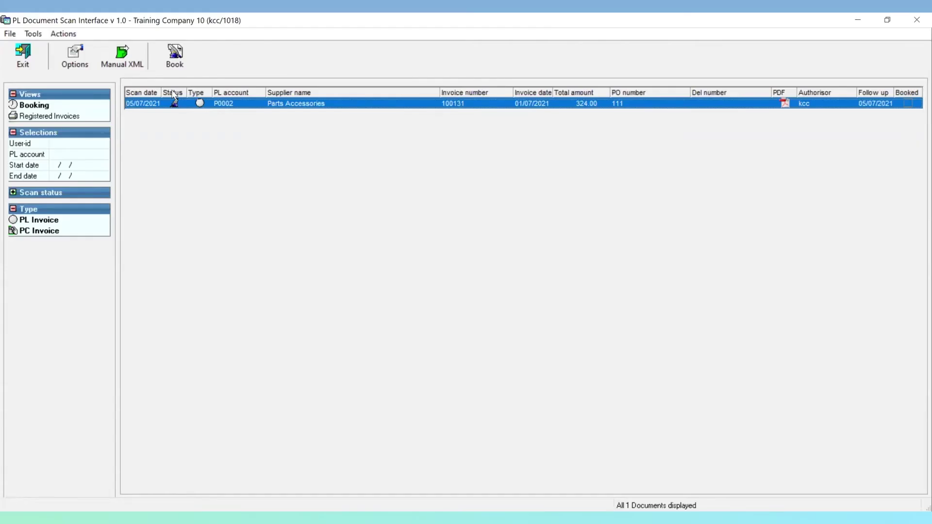
- Book the Parts Accessories invoice without posting to VSB and start analysing its registered document
right_click(446, 108)
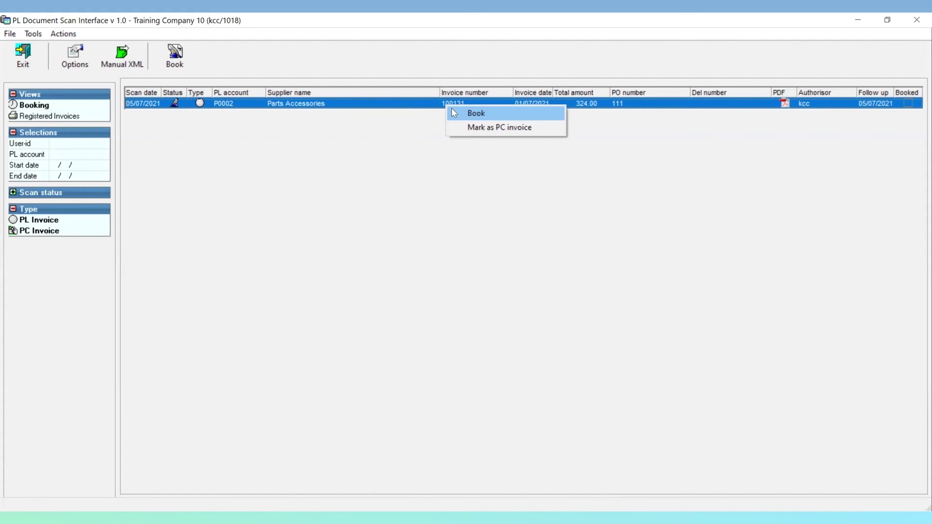
click(452, 113)
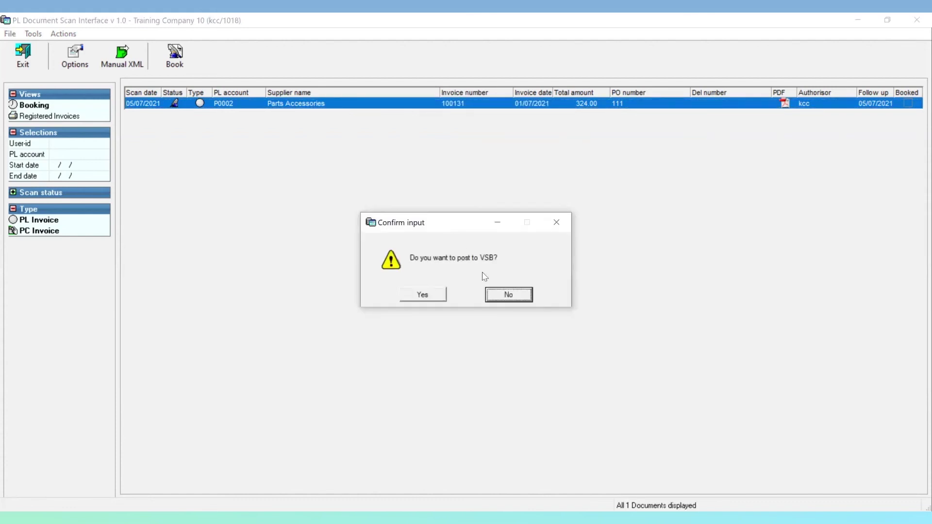
click(502, 299)
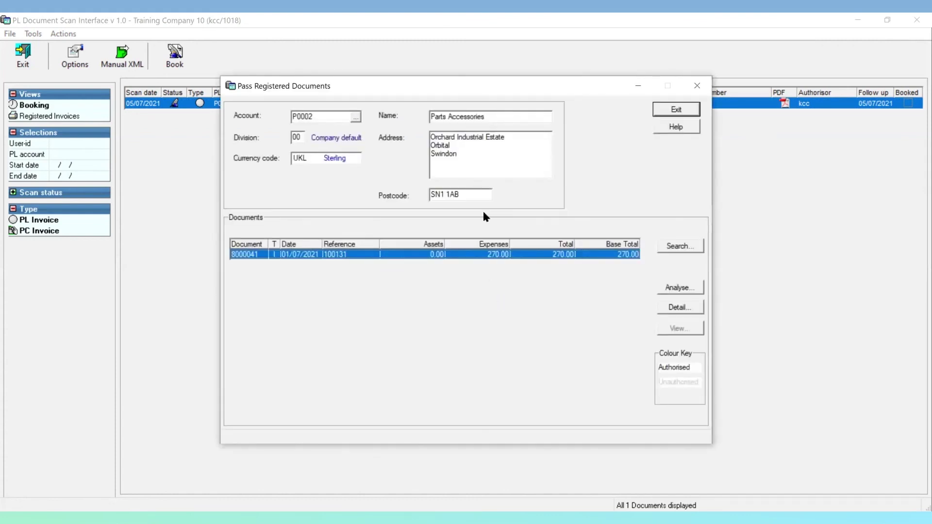
click(680, 288)
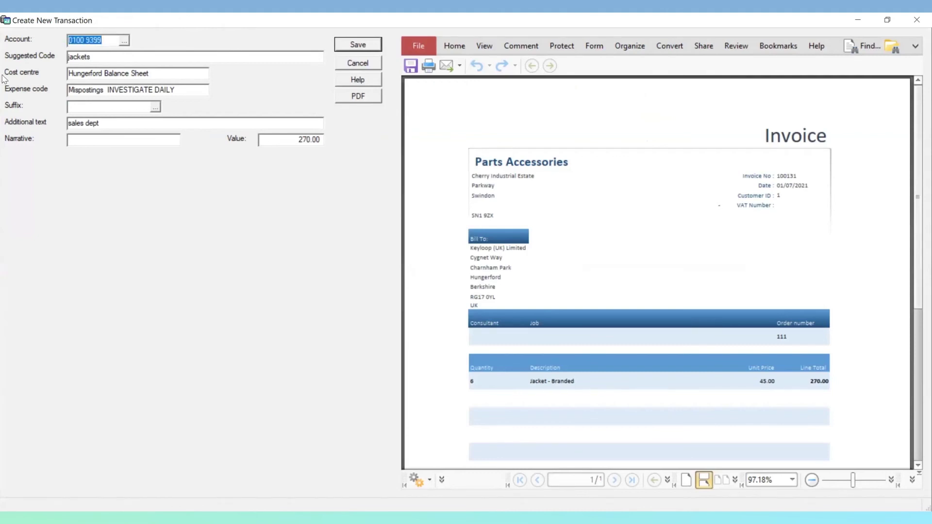
- Save the first analysis line with nominal code 0210 7860, narrative "jackest" and value 135.00
text(0210 7860)
key(Tab)
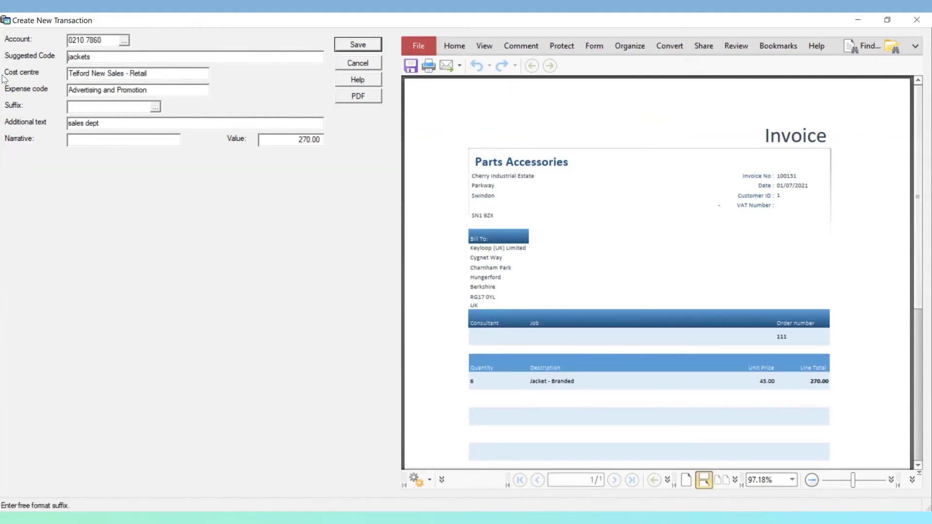
text(jackest)
key(Tab)
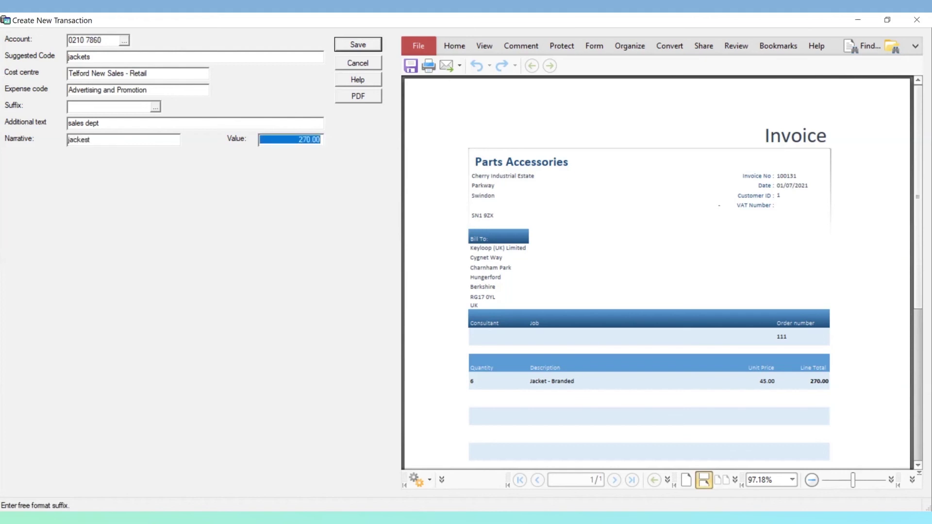
text(135)
key(Tab)
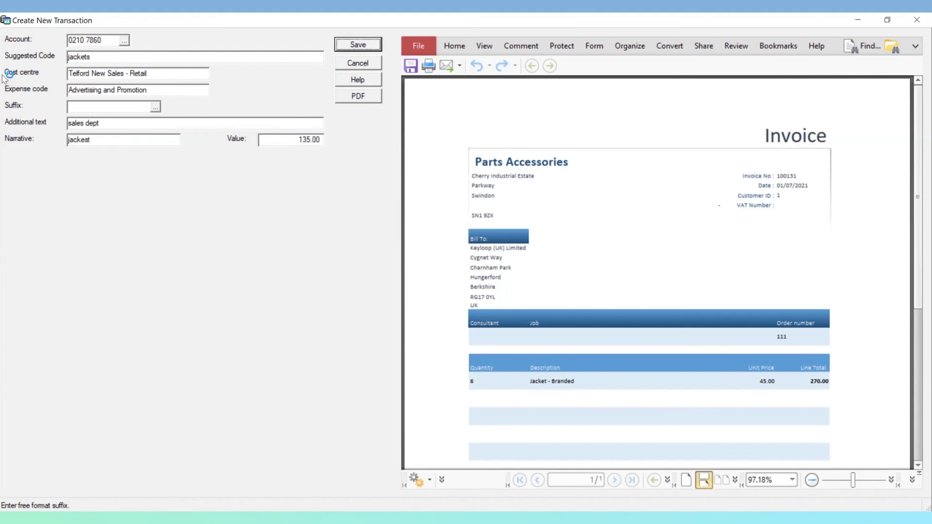
click(358, 44)
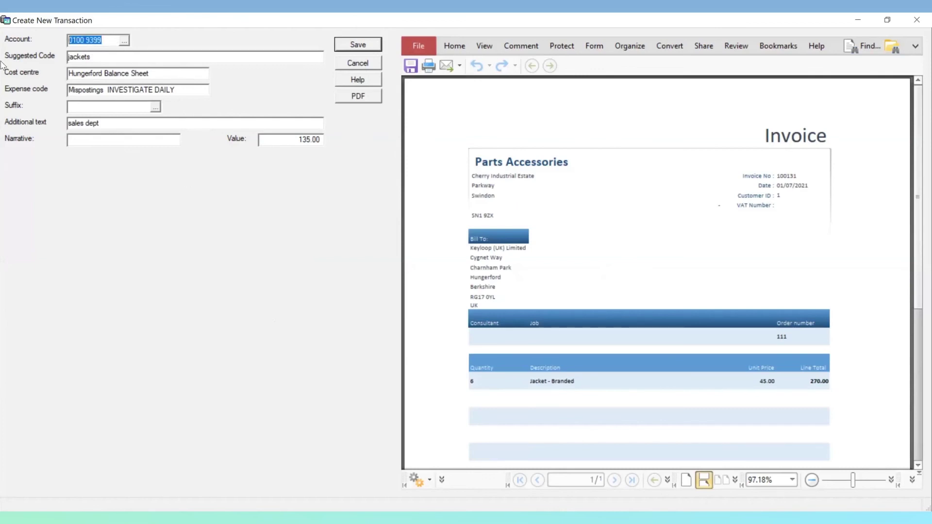
- Save a second analysis line with nominal code 0215 7860, narrative "jacket" and value 135.00
text(0215)
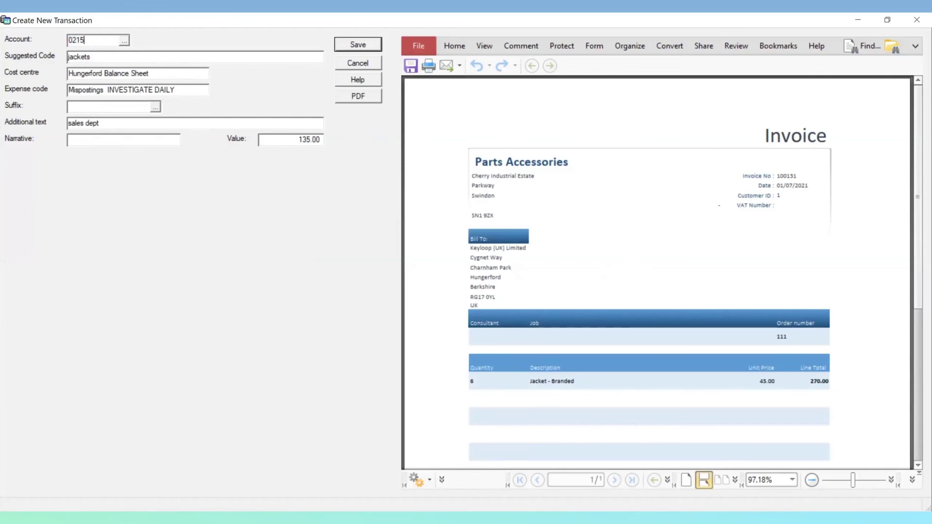
text( 7860)
key(Tab)
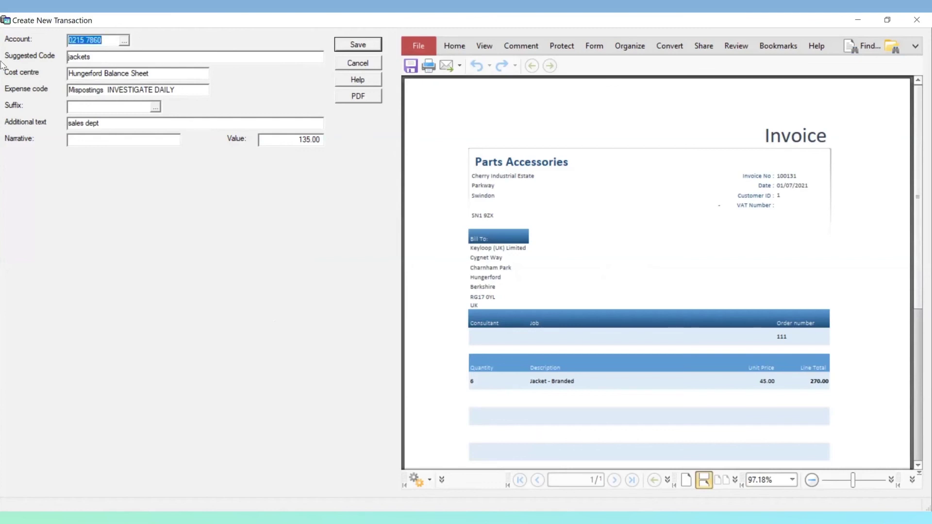
text(jacket)
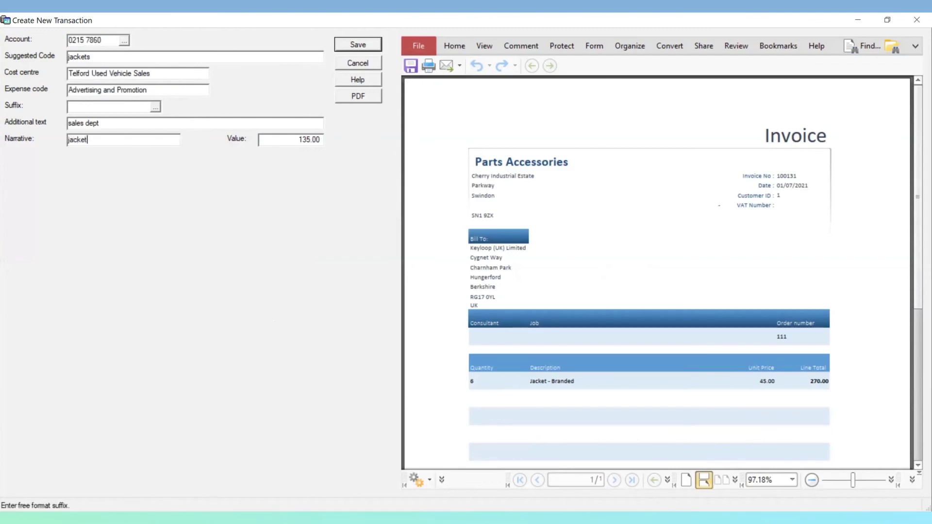
key(Tab)
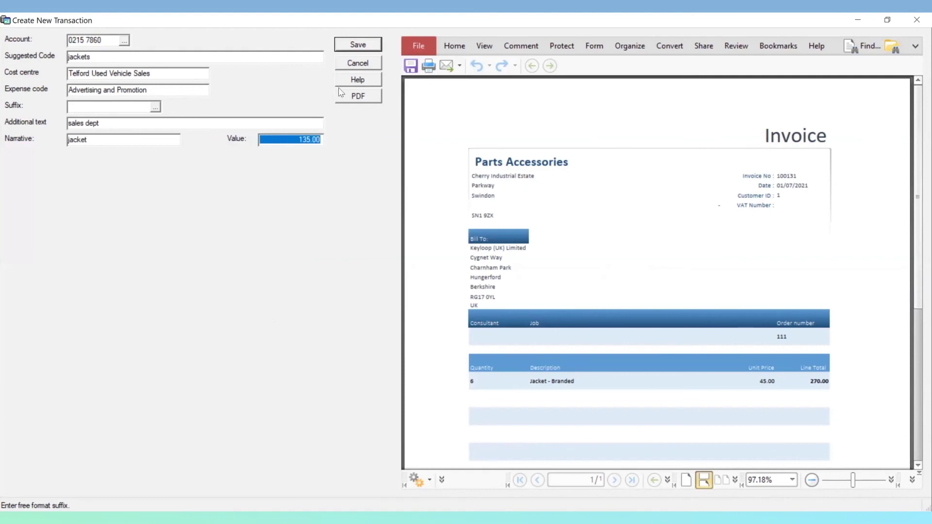
click(359, 45)
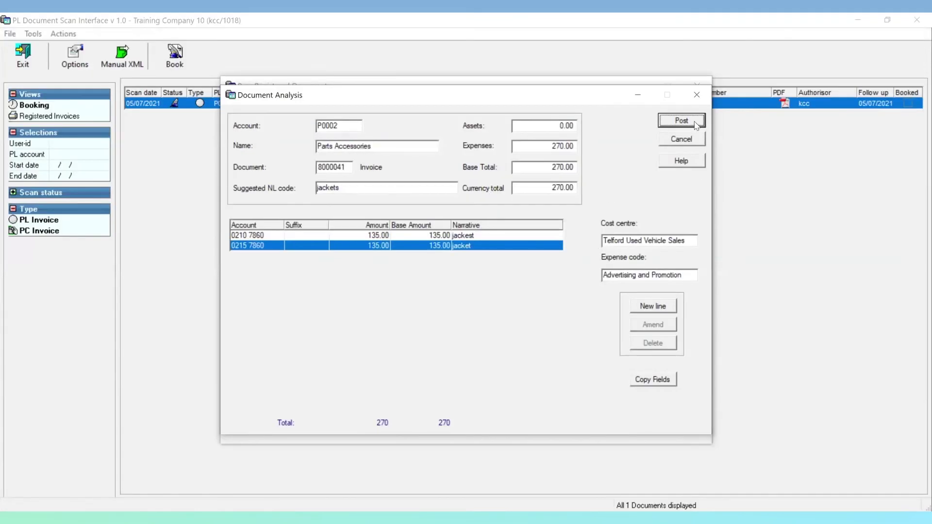
- Post the Parts Accessories document analysis and leave the booking list
click(696, 126)
click(441, 312)
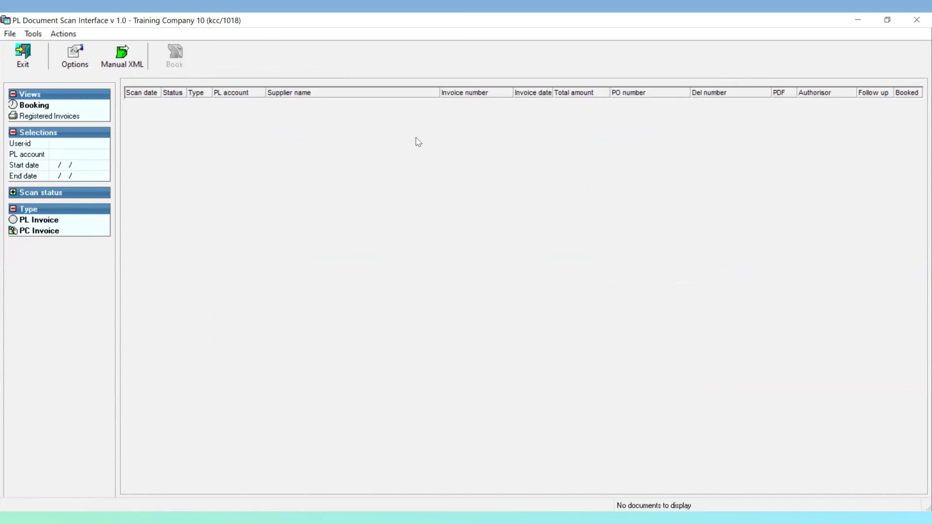
click(37, 67)
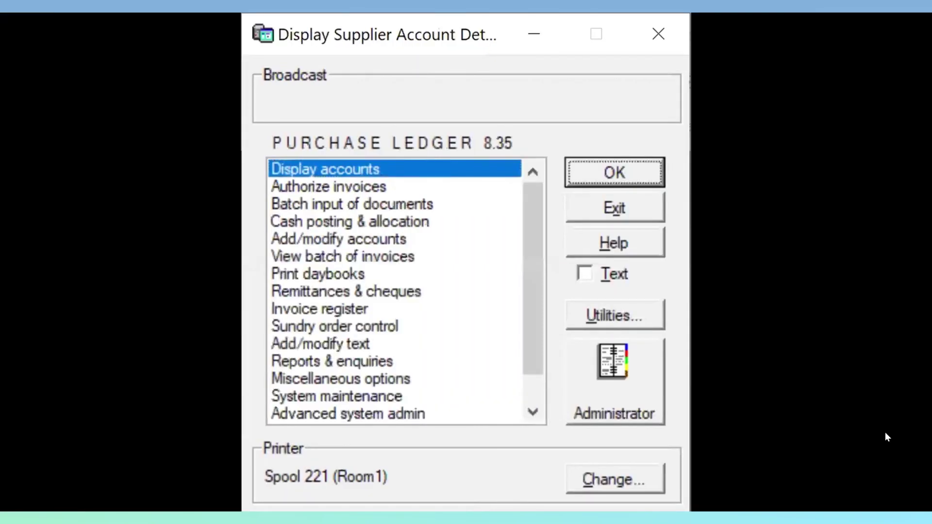
- Look up the Parts Accessories supplier account in Display accounts and select its 01/07/2021 invoice among the transactions
key(Return)
text(p2)
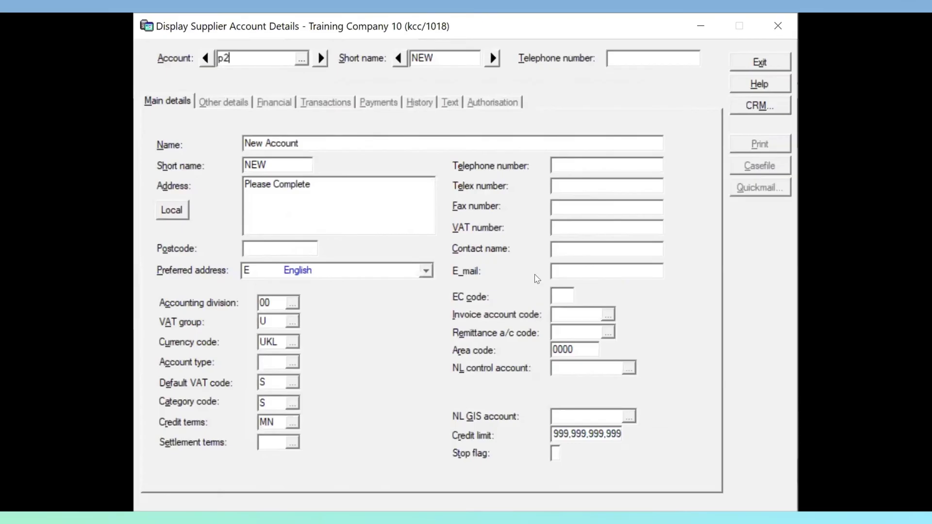
key(Return)
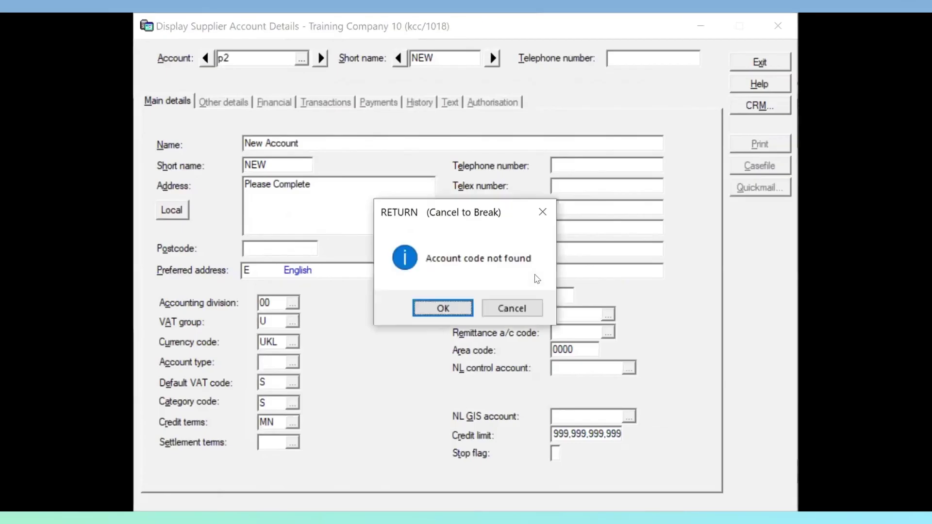
key(Return)
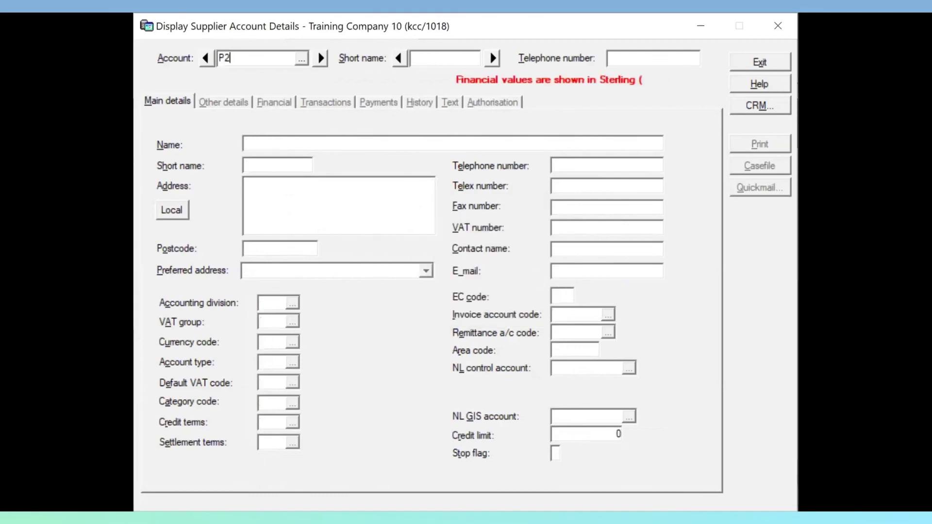
click(306, 103)
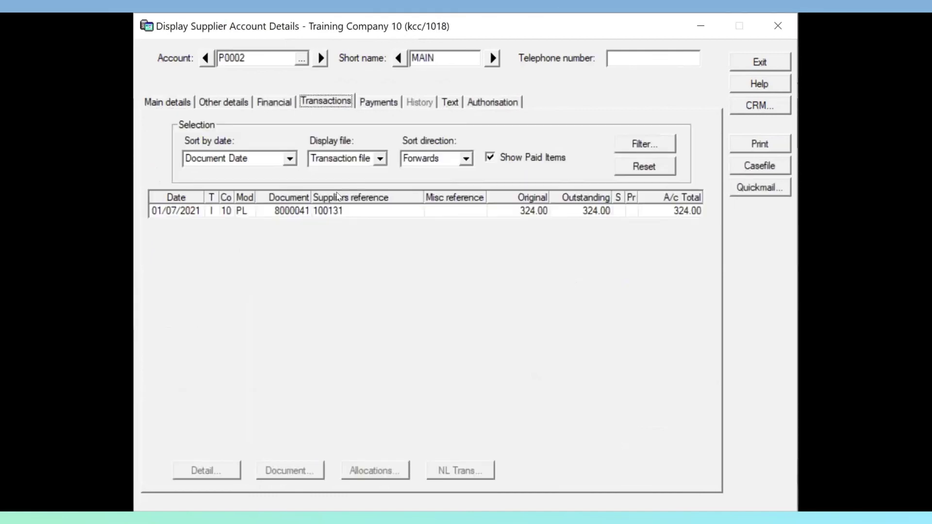
click(346, 212)
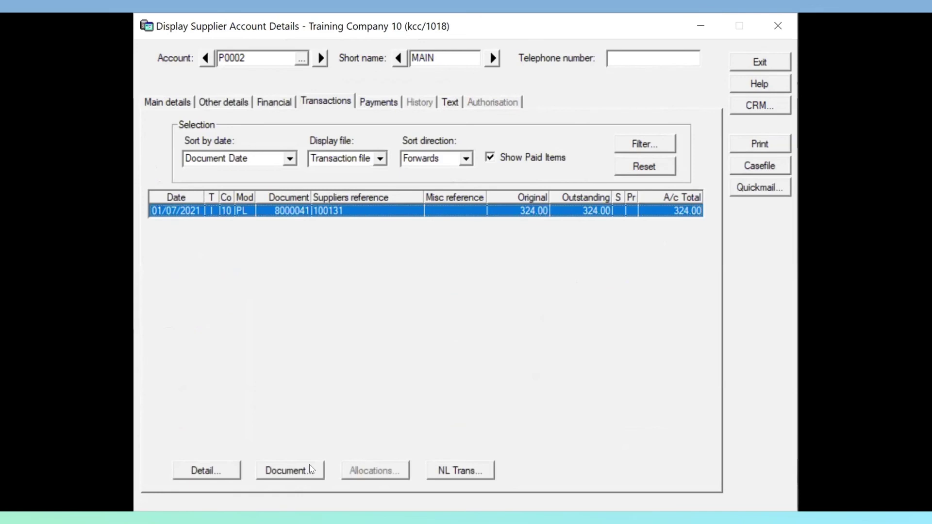